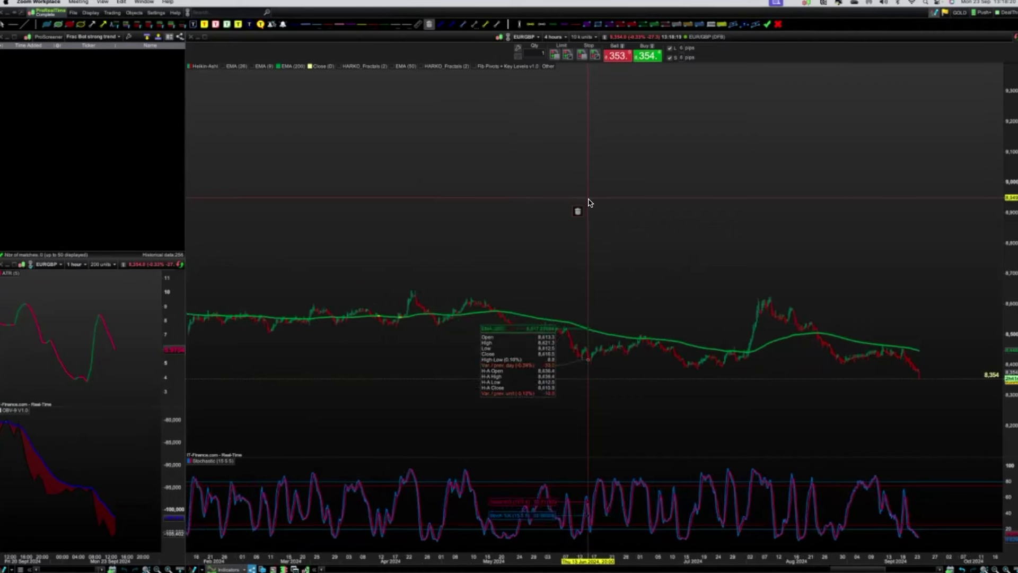
Inspect the settings of the 200-period exponential moving average on the EUR/GBP 4-hour chart
{"action": "scroll", "coordinate": [588, 199], "scroll_direction": "up", "scroll_amount": 2}
{"action": "scroll", "coordinate": [590, 202], "scroll_direction": "up", "scroll_amount": 2}
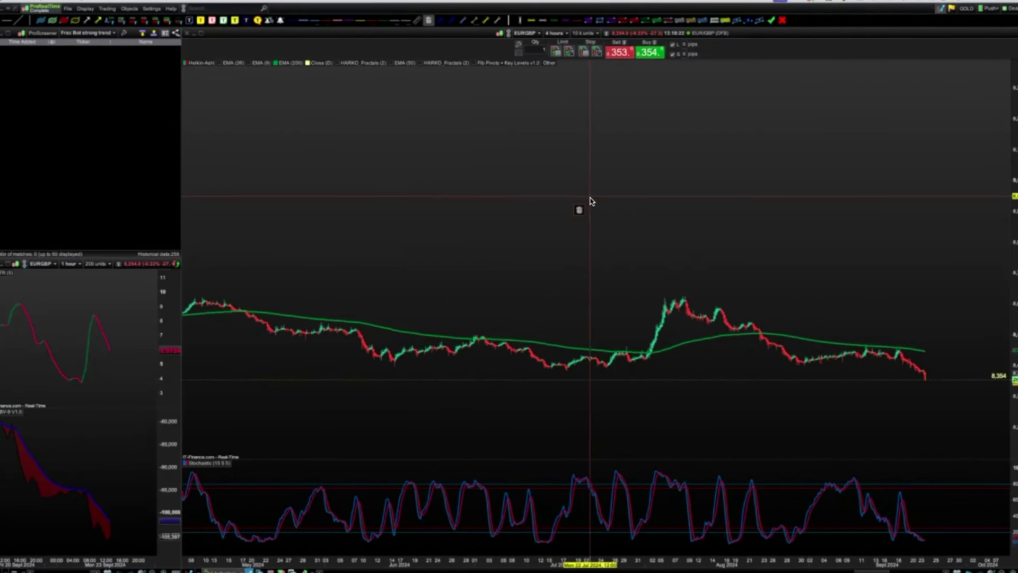
{"action": "scroll", "coordinate": [614, 199], "scroll_direction": "up", "scroll_amount": 2}
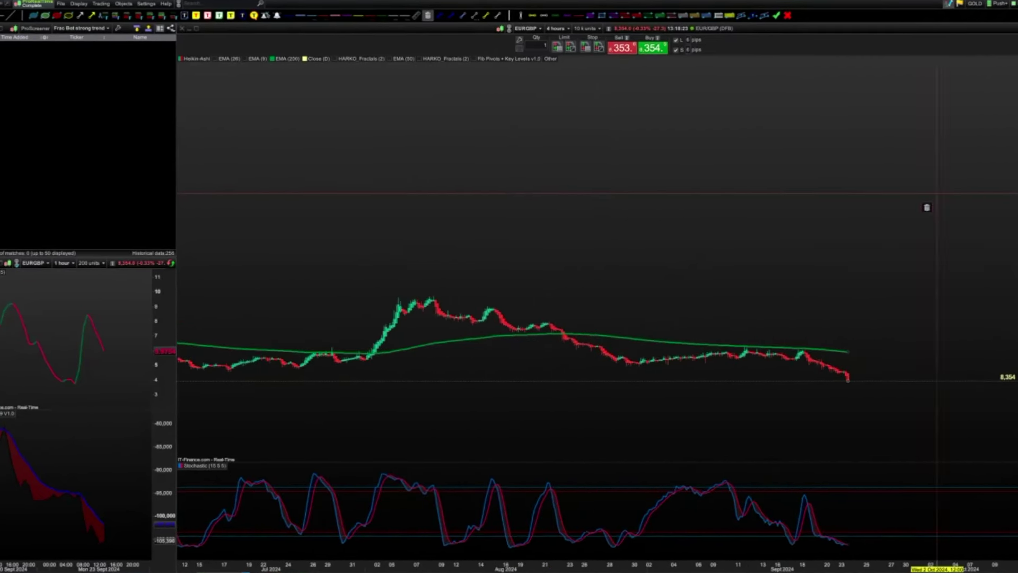
{"action": "scroll", "coordinate": [705, 451], "scroll_direction": "up", "scroll_amount": 3}
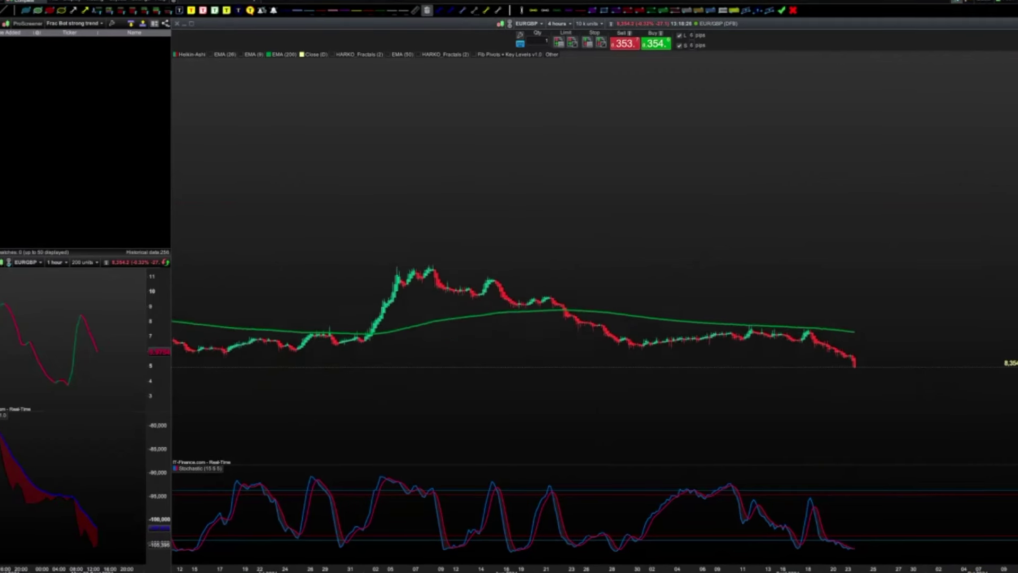
{"action": "scroll", "coordinate": [722, 441], "scroll_direction": "down", "scroll_amount": 4}
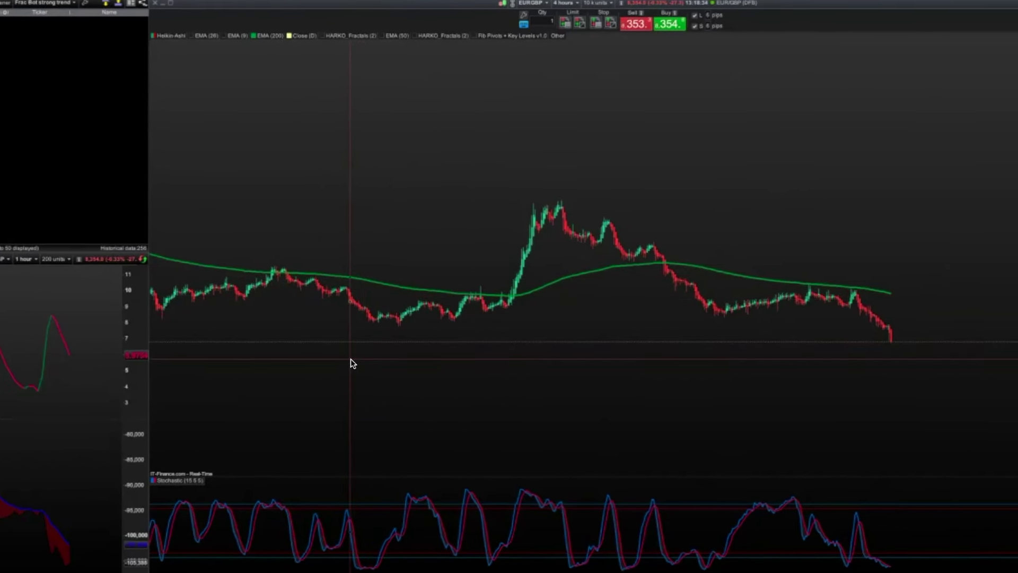
{"action": "mouse_move", "coordinate": [351, 363]}
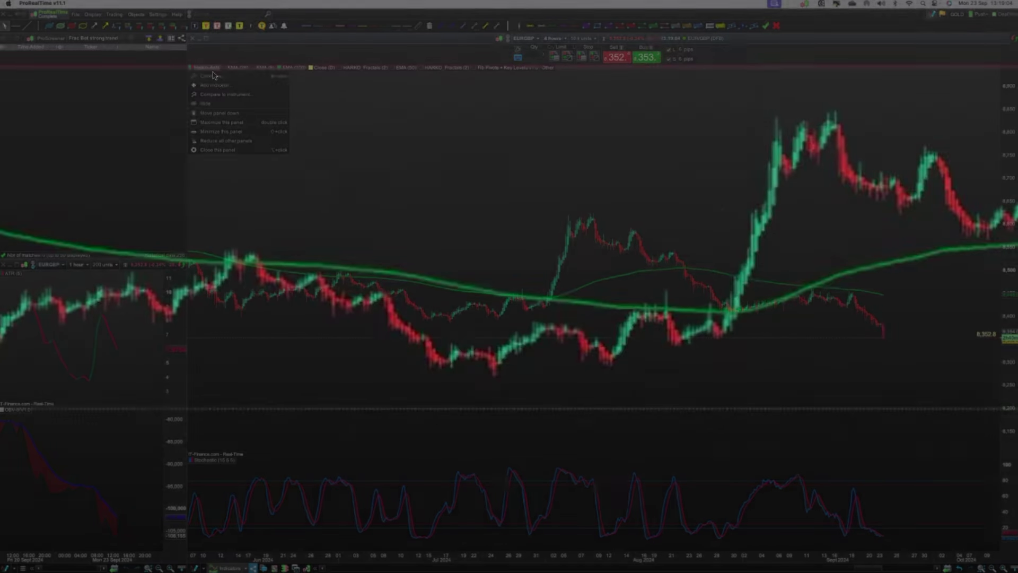
{"action": "left_click", "coordinate": [204, 67]}
{"action": "left_click", "coordinate": [216, 75]}
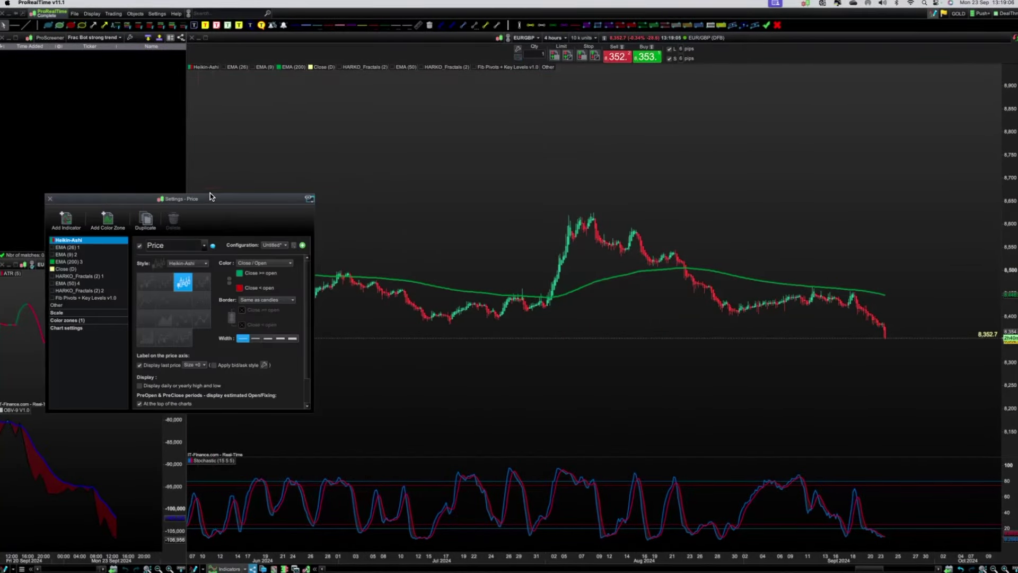
{"action": "left_click", "coordinate": [87, 263]}
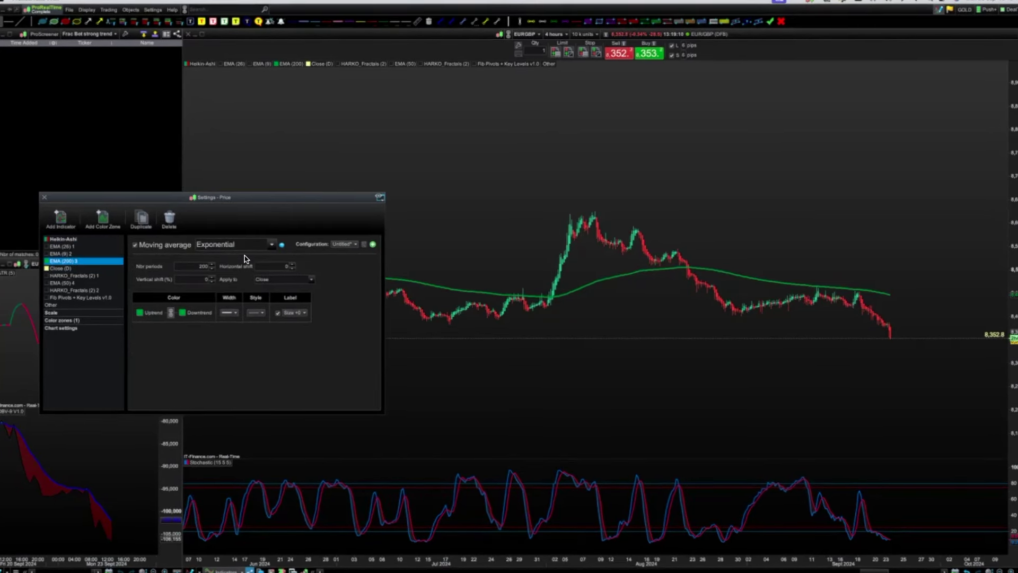
{"action": "left_click_drag", "start_coordinate": [290, 197], "coordinate": [368, 189]}
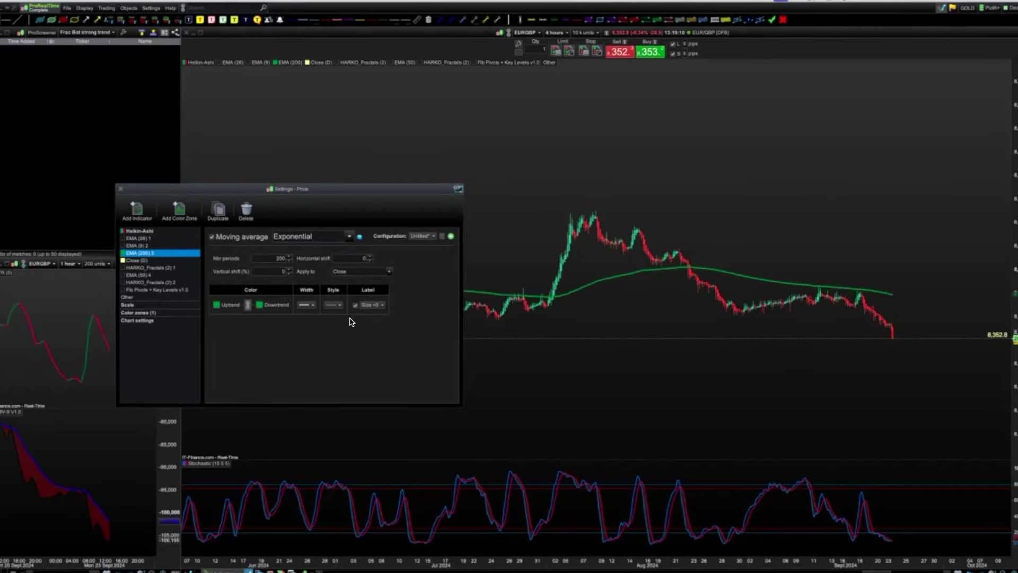
{"action": "left_click", "coordinate": [119, 189]}
Examine the EUR/GBP 4-hour price trend relative to the 200 EMA, along with the 1-hour ATR
{"action": "mouse_move", "coordinate": [301, 178]}
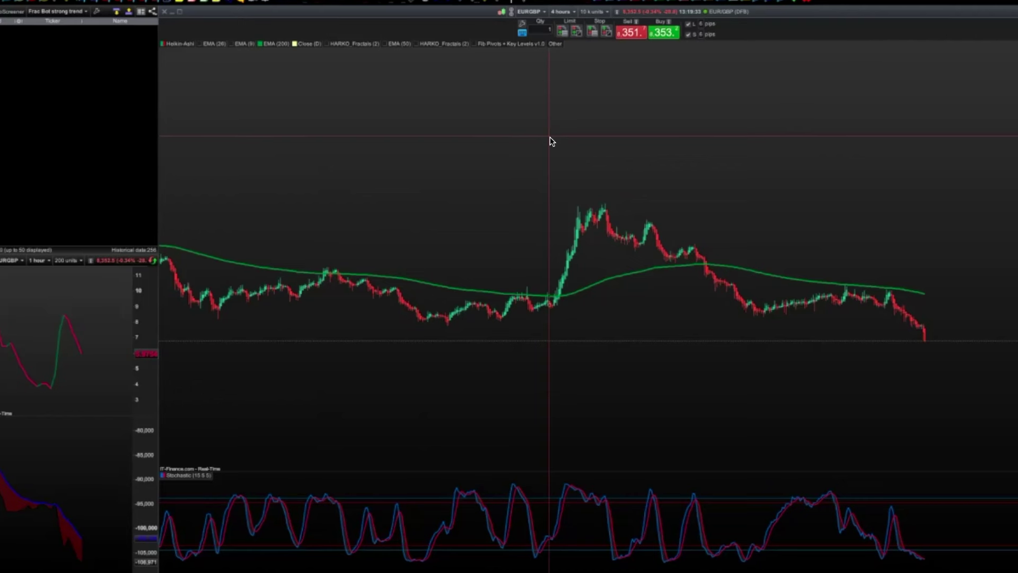
{"action": "mouse_move", "coordinate": [550, 137]}
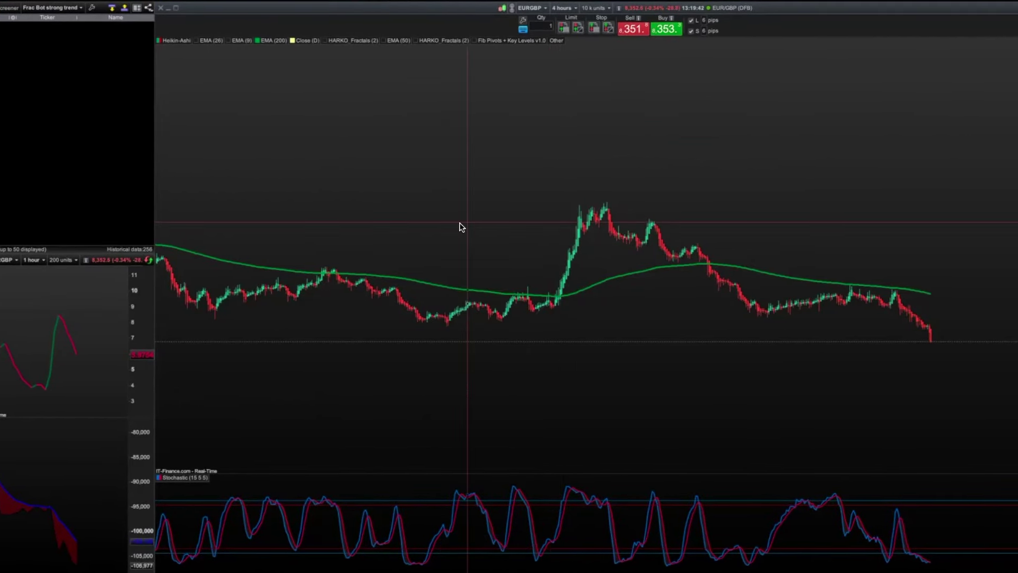
{"action": "left_click_drag", "start_coordinate": [466, 216], "coordinate": [450, 175]}
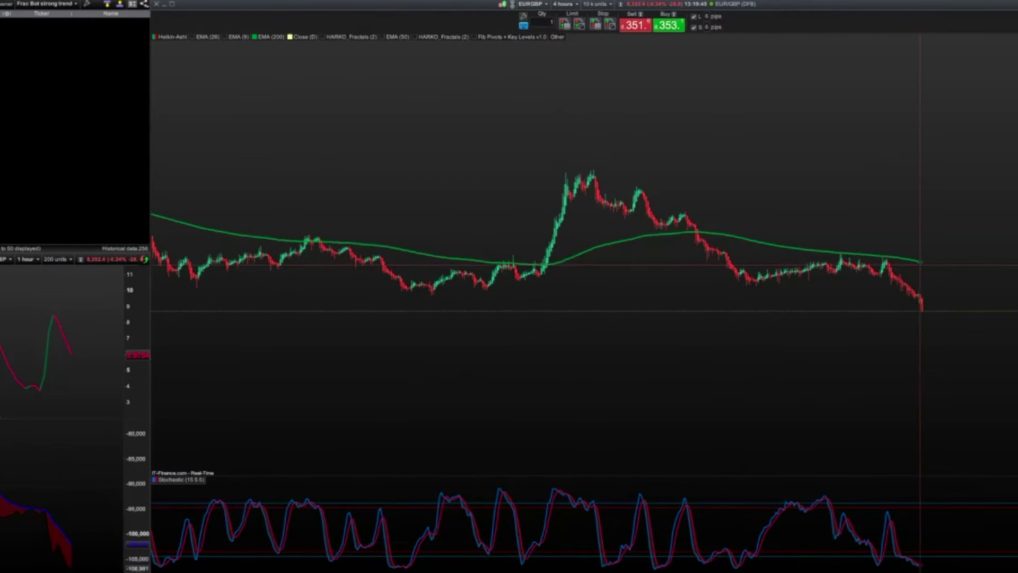
{"action": "mouse_move", "coordinate": [787, 311]}
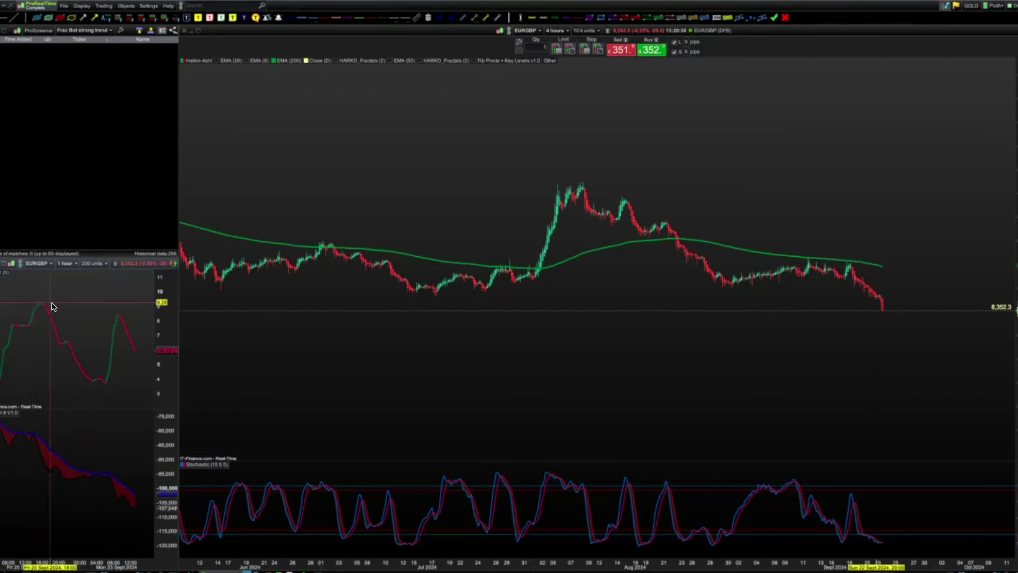
{"action": "mouse_move", "coordinate": [51, 307]}
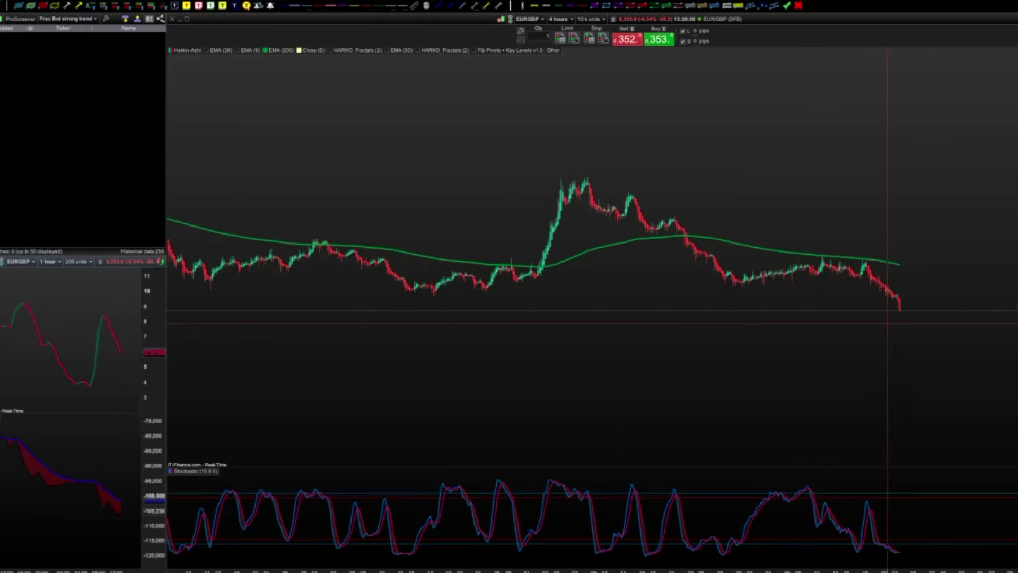
{"action": "mouse_move", "coordinate": [888, 290]}
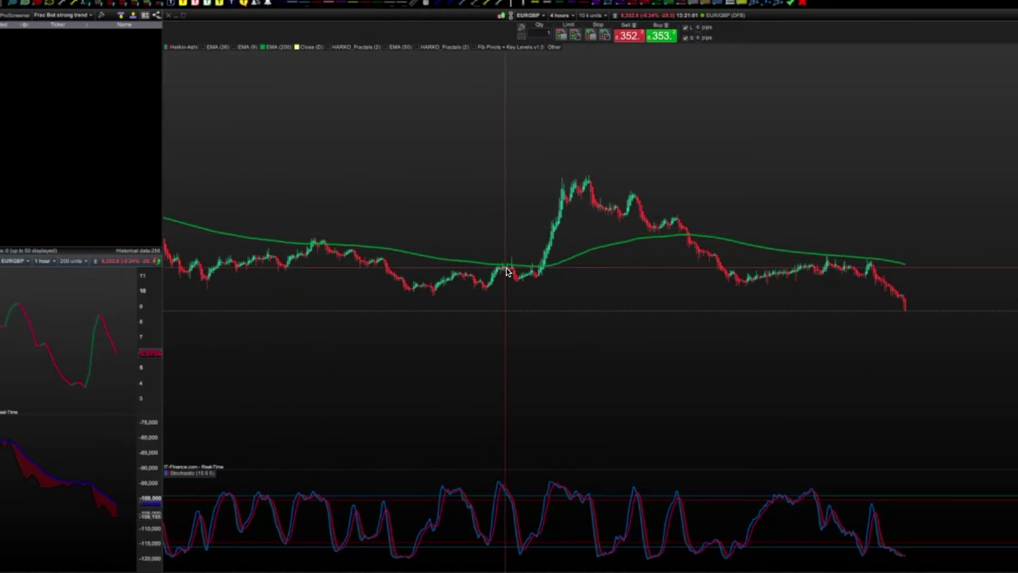
{"action": "mouse_move", "coordinate": [455, 217]}
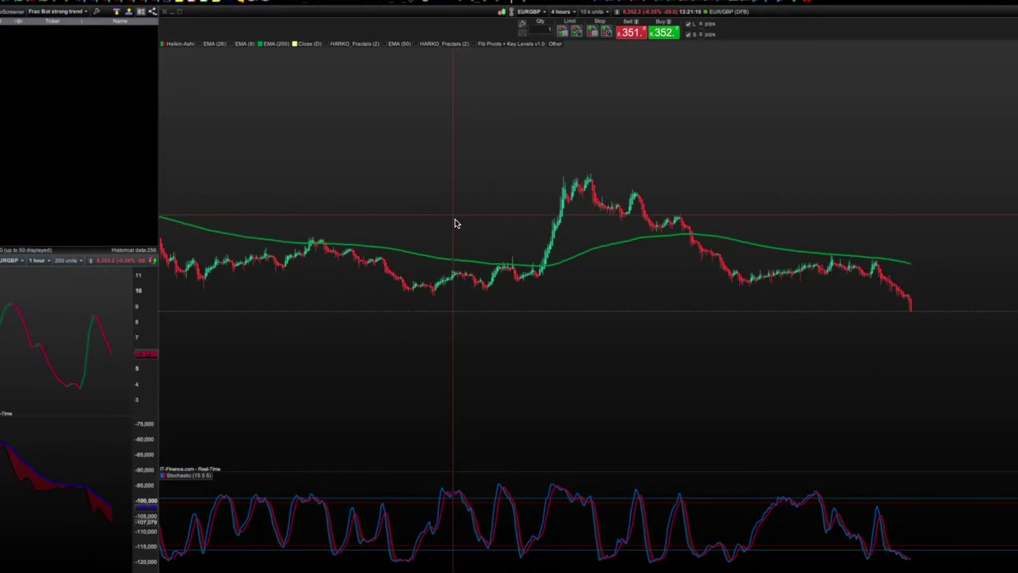
{"action": "left_click_drag", "start_coordinate": [459, 224], "coordinate": [468, 224]}
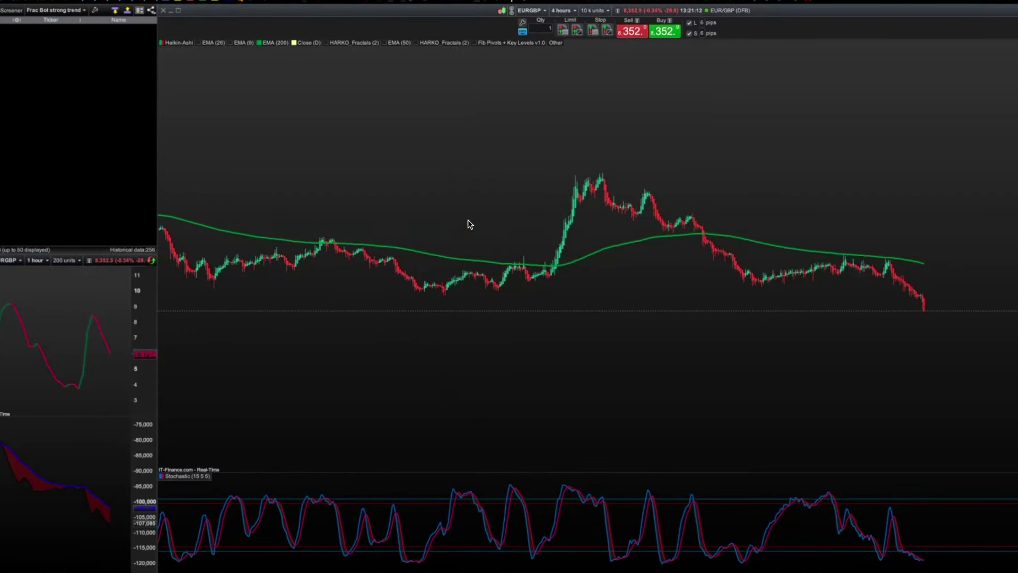
{"action": "mouse_move", "coordinate": [468, 223]}
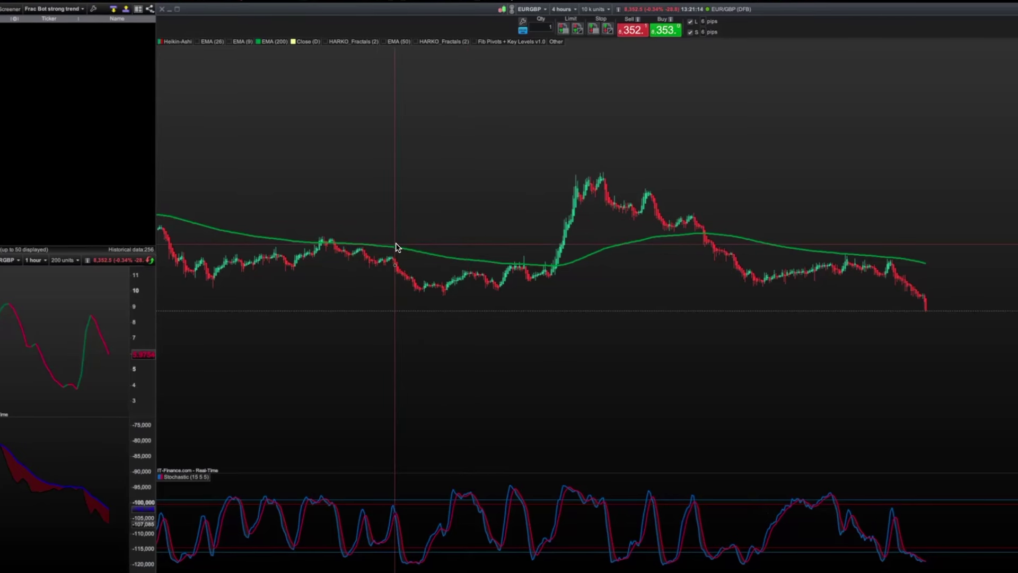
{"action": "mouse_move", "coordinate": [394, 246]}
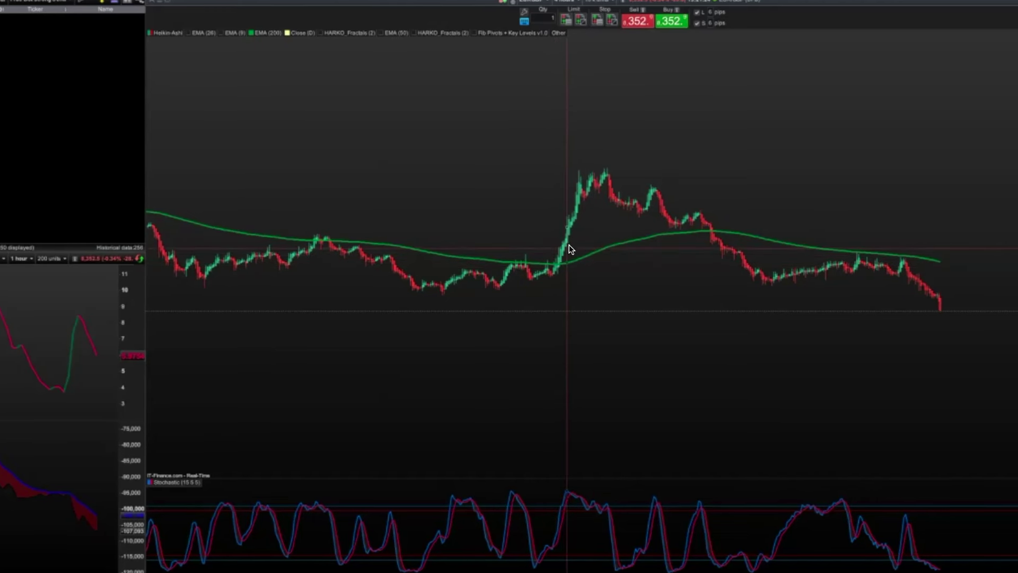
{"action": "mouse_move", "coordinate": [716, 232]}
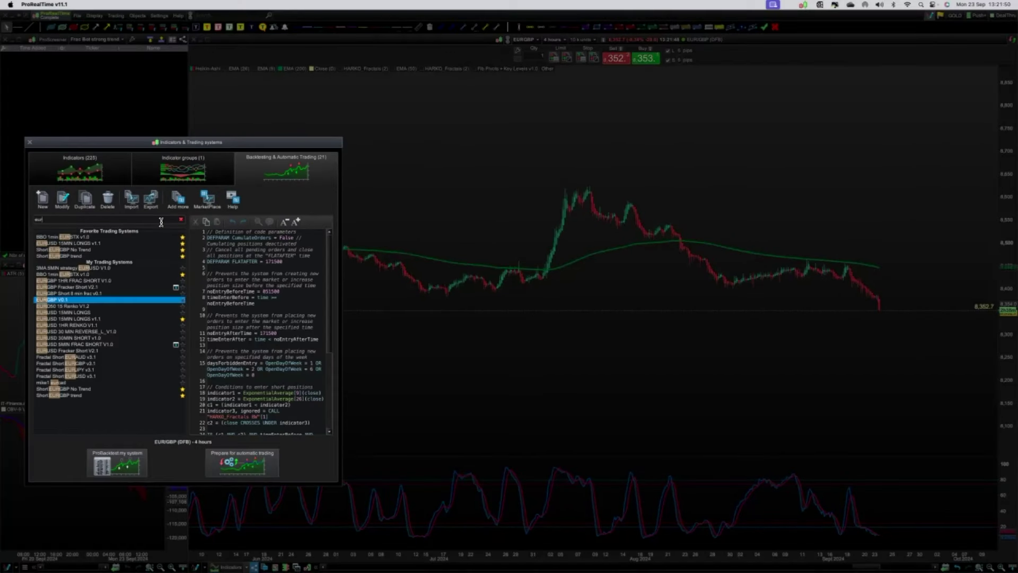
Filter the trading systems by "eurgbp" and open the Short EURGBP No Trend system for modification
{"action": "type", "text": "gbp"}
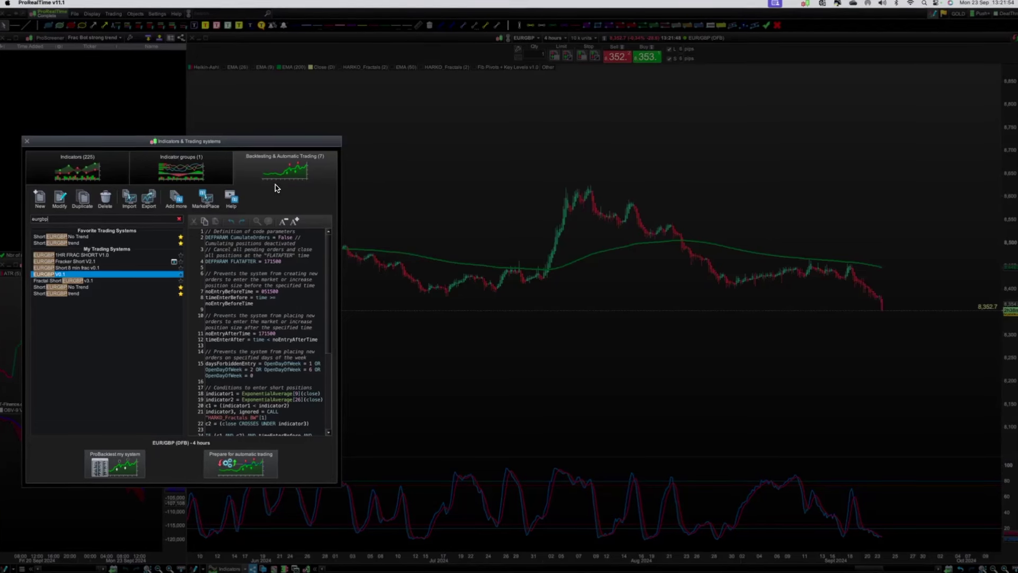
{"action": "left_click", "coordinate": [76, 239]}
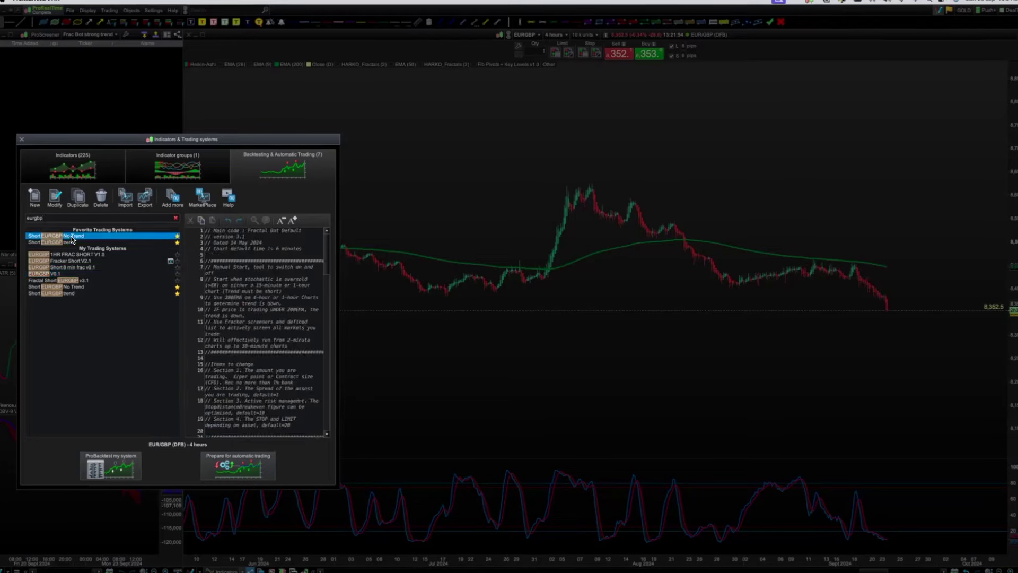
{"action": "left_click", "coordinate": [55, 198]}
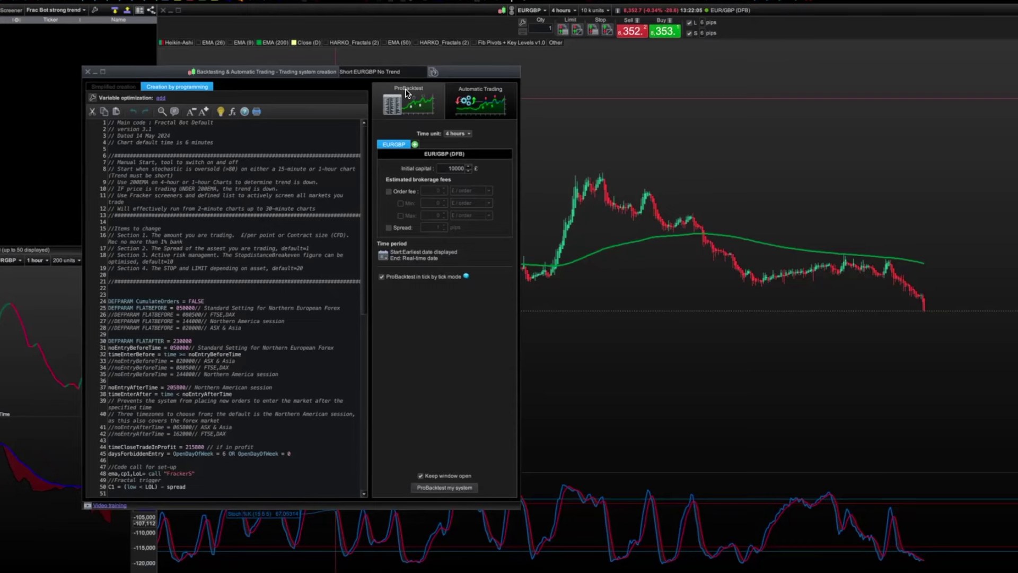
Review the Short EURGBP No Trend code, including its trading hours, entry conditions, spread, risk management, stop and target sections
{"action": "scroll", "coordinate": [303, 265], "scroll_direction": "down", "scroll_amount": 4}
{"action": "scroll", "coordinate": [298, 263], "scroll_direction": "down", "scroll_amount": 8}
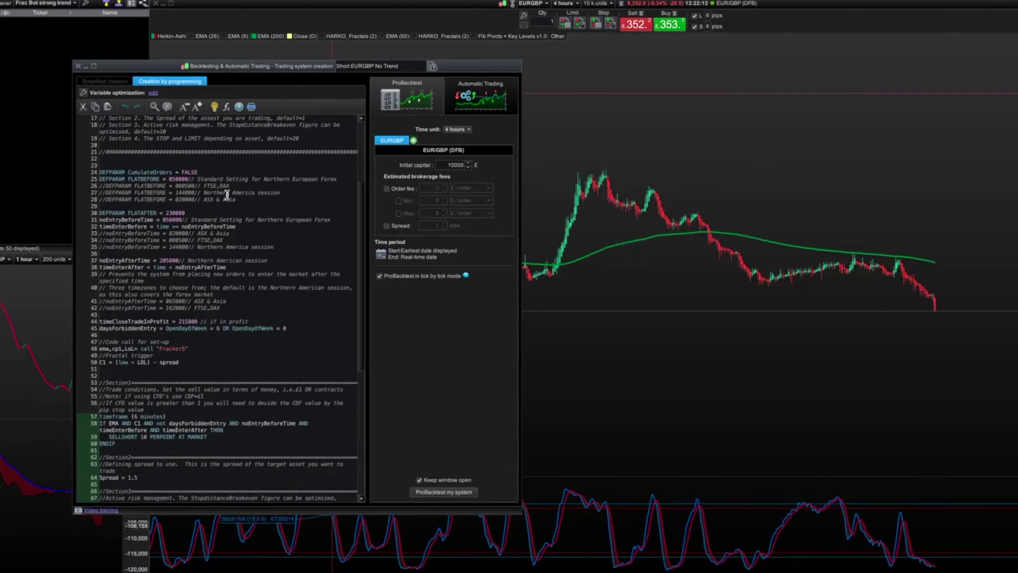
{"action": "scroll", "coordinate": [248, 222], "scroll_direction": "up", "scroll_amount": 3}
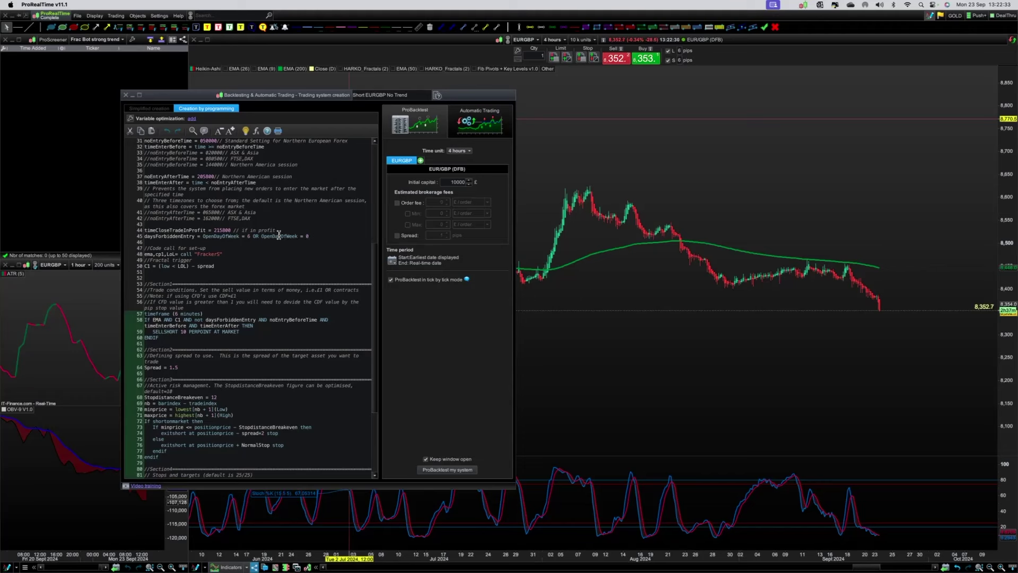
{"action": "scroll", "coordinate": [249, 245], "scroll_direction": "down", "scroll_amount": 7}
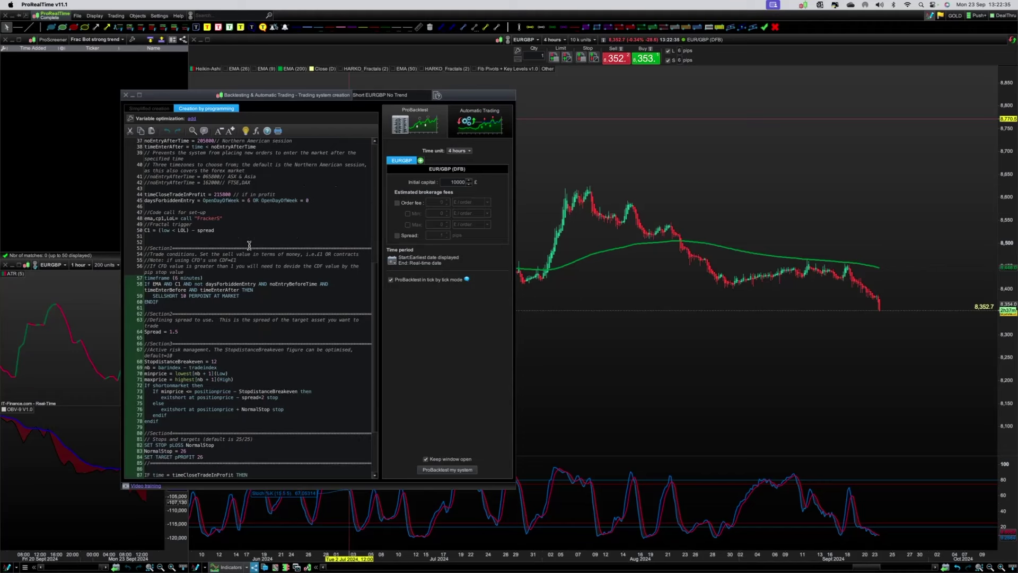
{"action": "scroll", "coordinate": [249, 245], "scroll_direction": "up", "scroll_amount": 13}
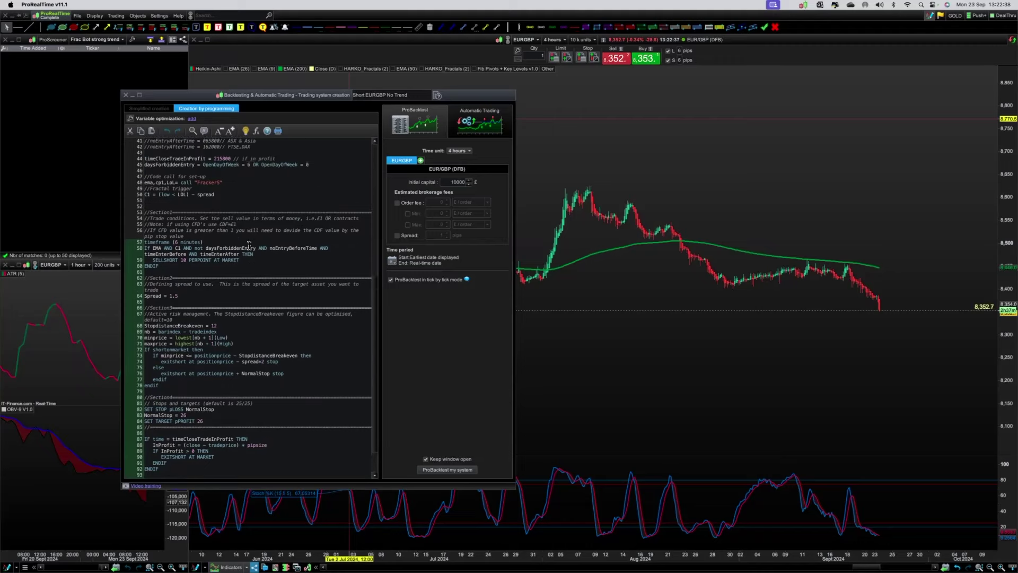
{"action": "scroll", "coordinate": [250, 246], "scroll_direction": "up", "scroll_amount": 2}
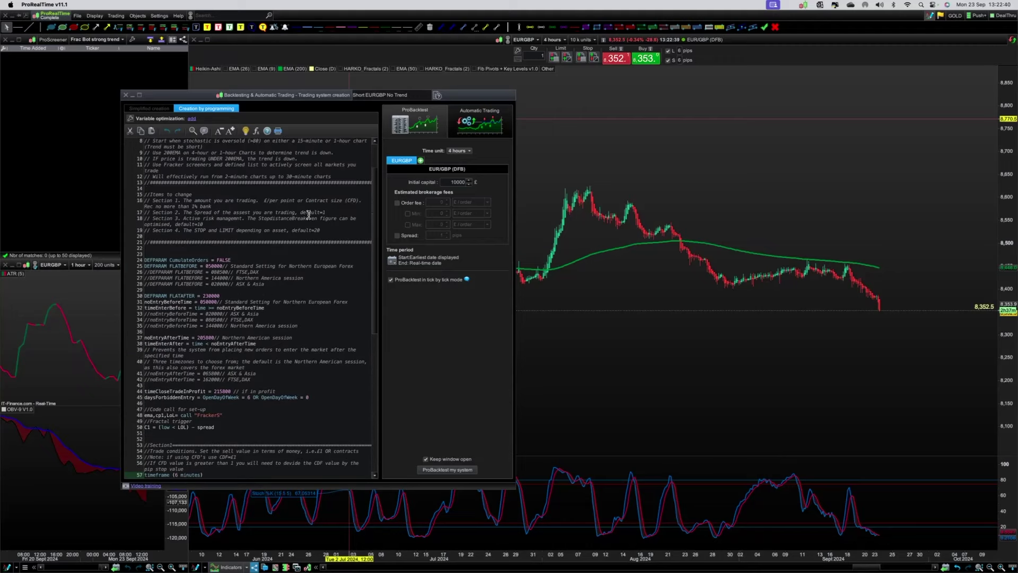
Set the time unit to 6 minutes and run the ProBacktest of the Short EURGBP No Trend system
{"action": "left_click", "coordinate": [459, 151]}
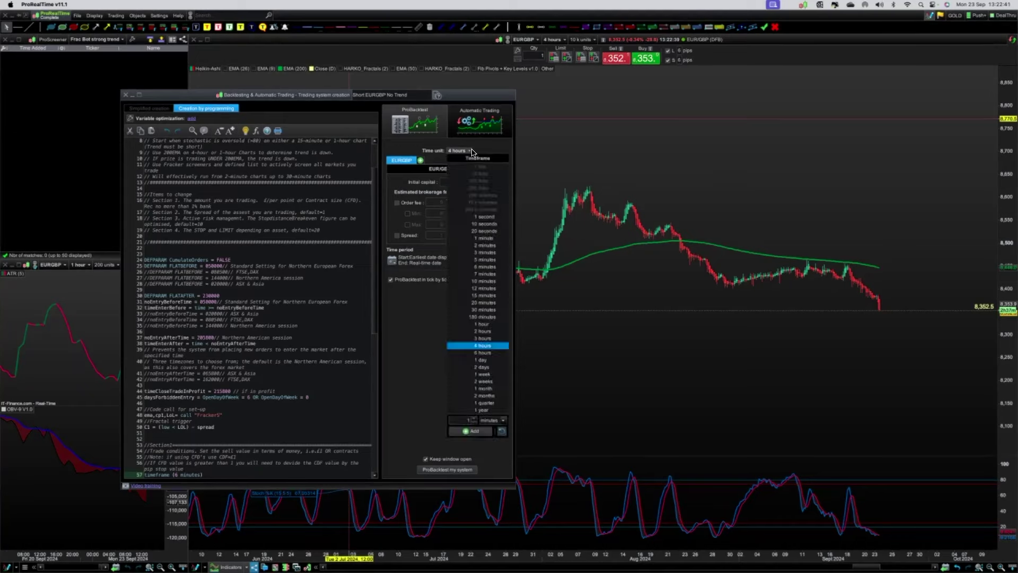
{"action": "left_click", "coordinate": [483, 267]}
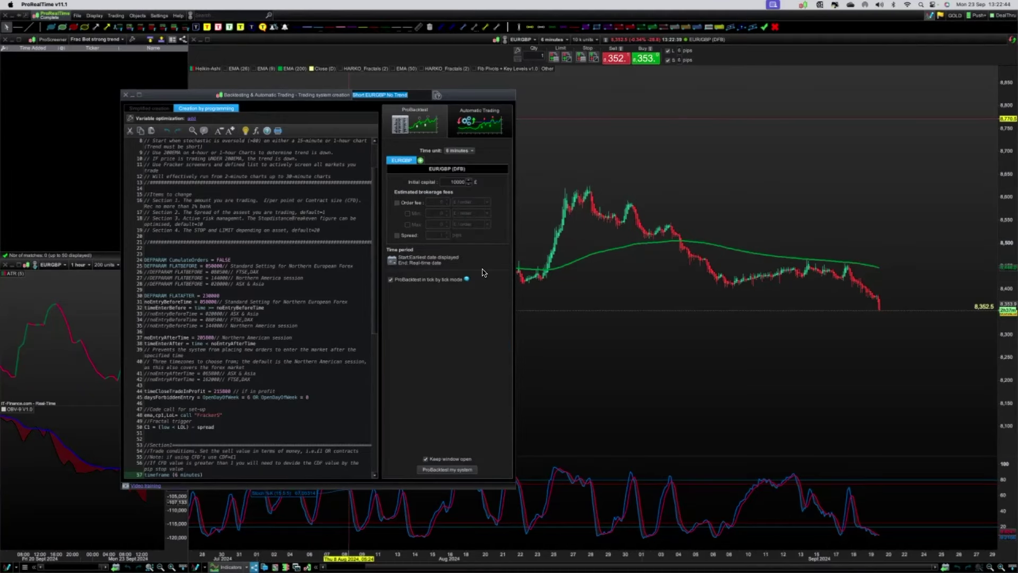
{"action": "left_click_drag", "start_coordinate": [482, 101], "coordinate": [386, 154]}
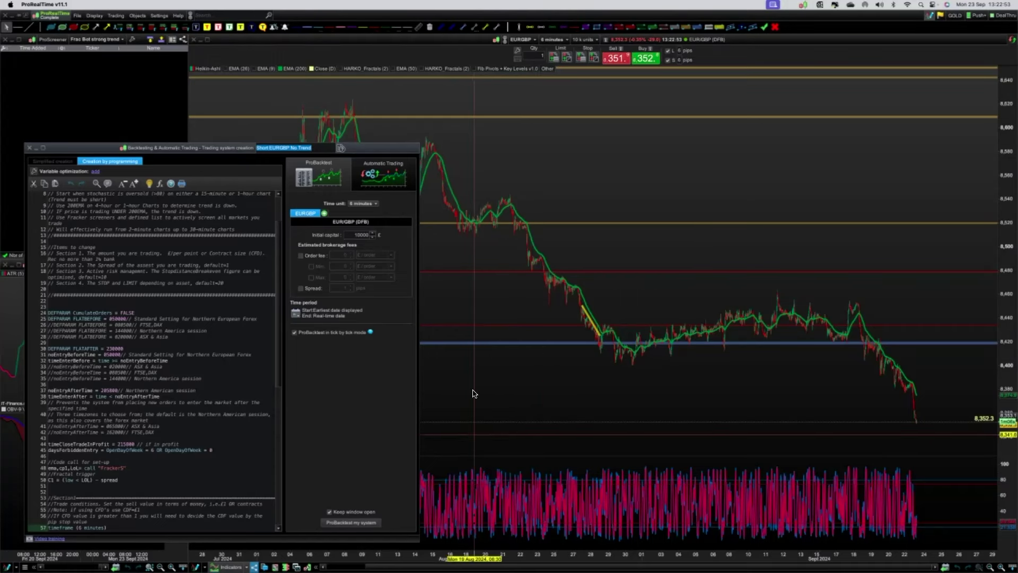
{"action": "left_click", "coordinate": [351, 522]}
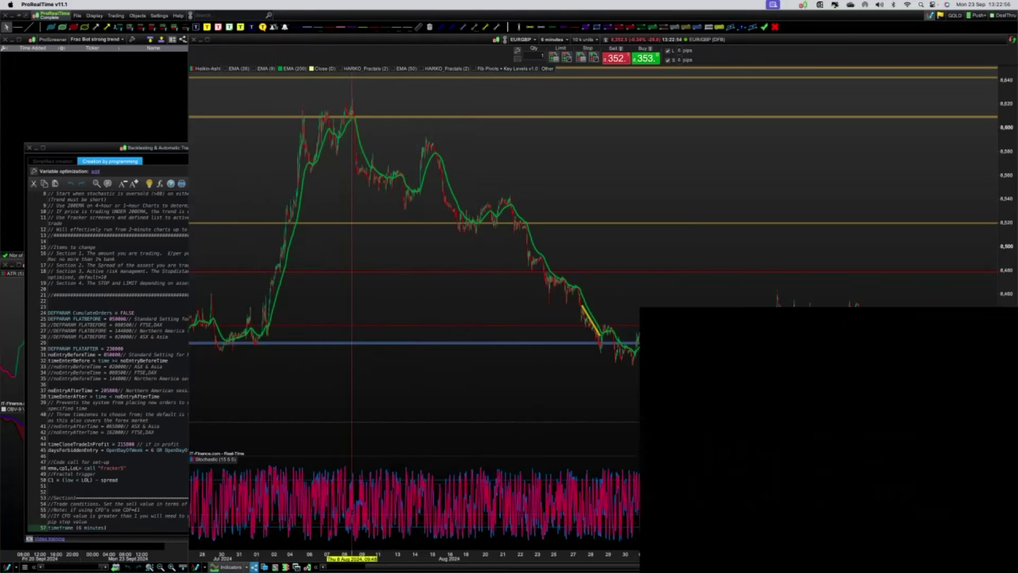
Review the No Trend backtest's monthly returns in the performance calendar and return the detailed report to its dashboard
{"action": "left_click_drag", "start_coordinate": [704, 317], "coordinate": [403, 170]}
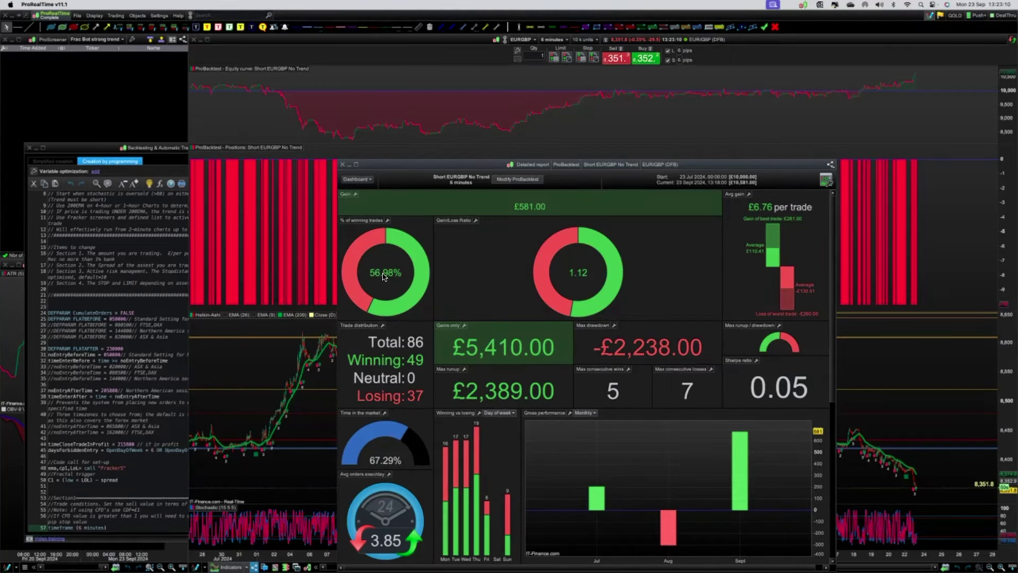
{"action": "left_click", "coordinate": [371, 181]}
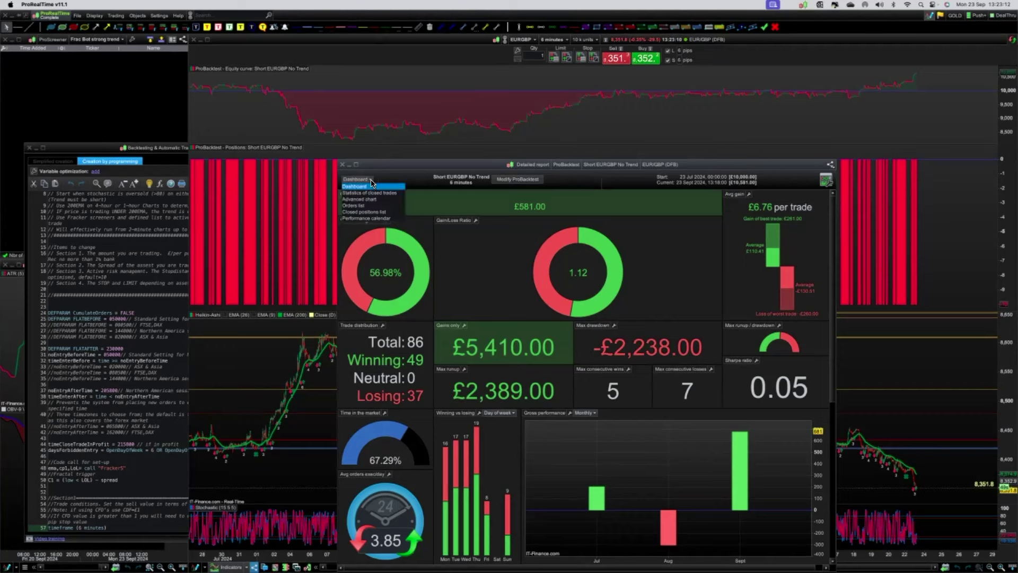
{"action": "left_click", "coordinate": [378, 218]}
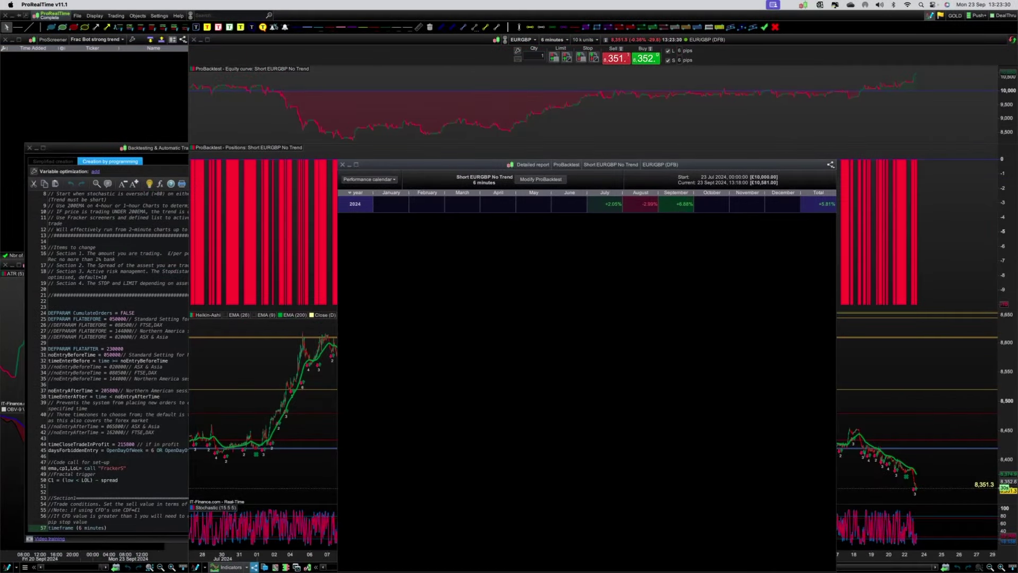
{"action": "left_click", "coordinate": [361, 181]}
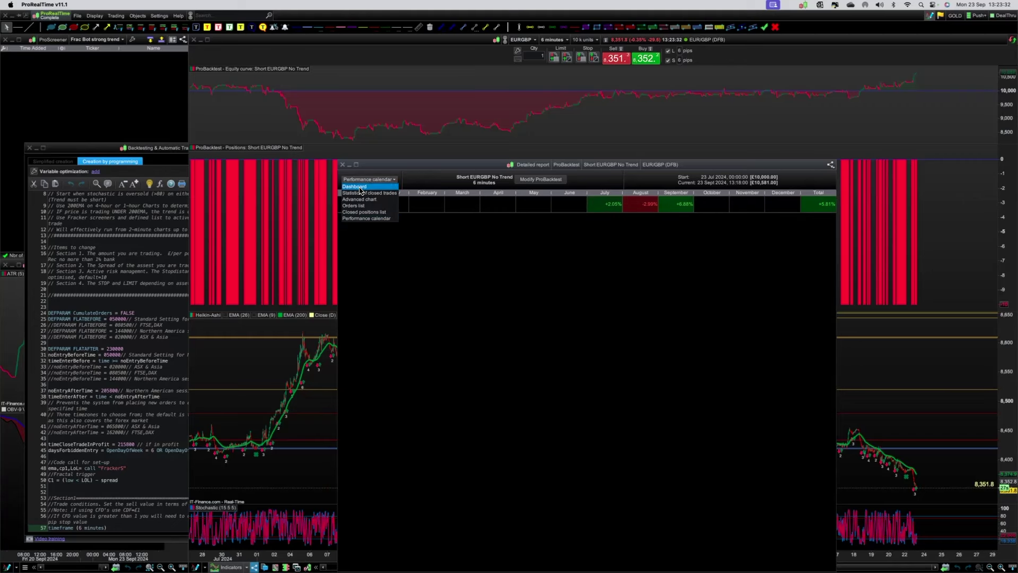
{"action": "left_click", "coordinate": [359, 191]}
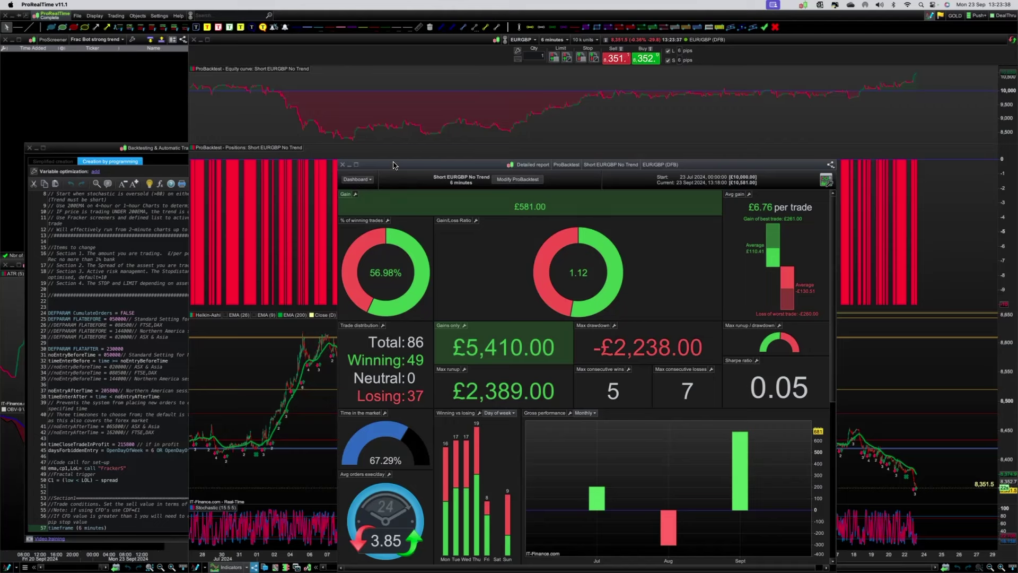
Capture a screenshot of the Short EURGBP No Trend report dashboard and close the detailed report
{"action": "left_click_drag", "start_coordinate": [393, 165], "coordinate": [396, 156]}
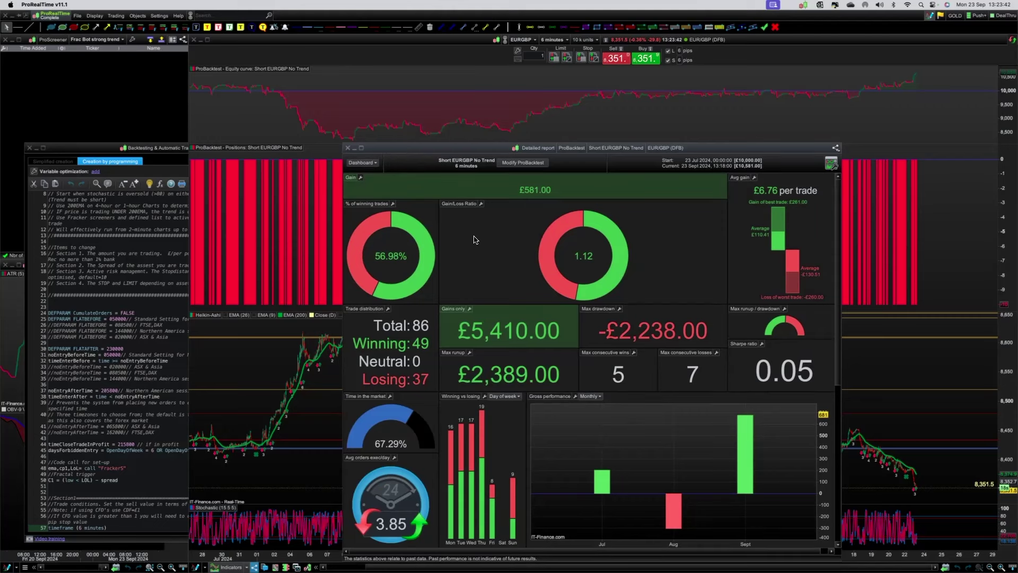
{"action": "key", "text": "super+shift+3"}
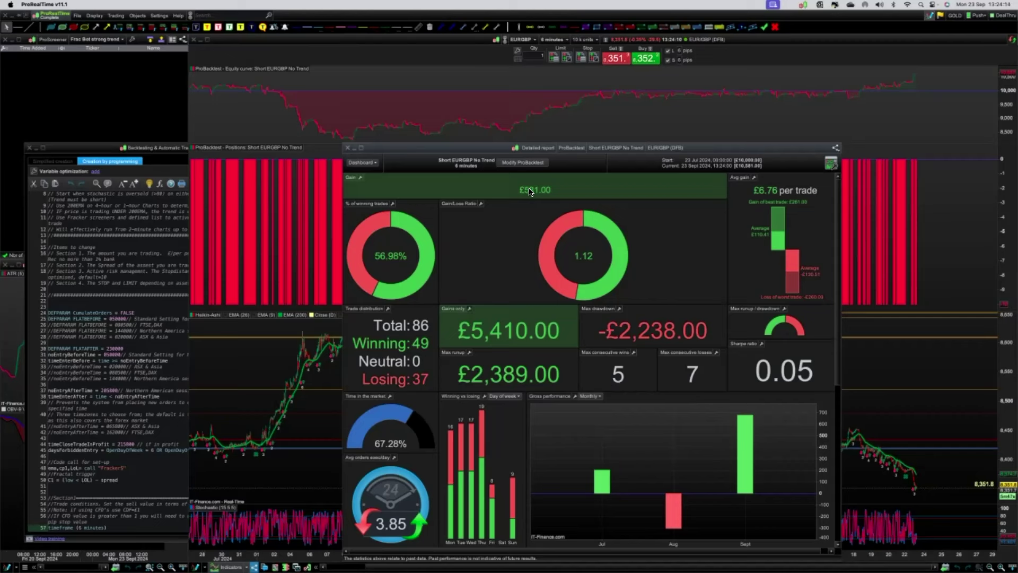
{"action": "left_click", "coordinate": [348, 148]}
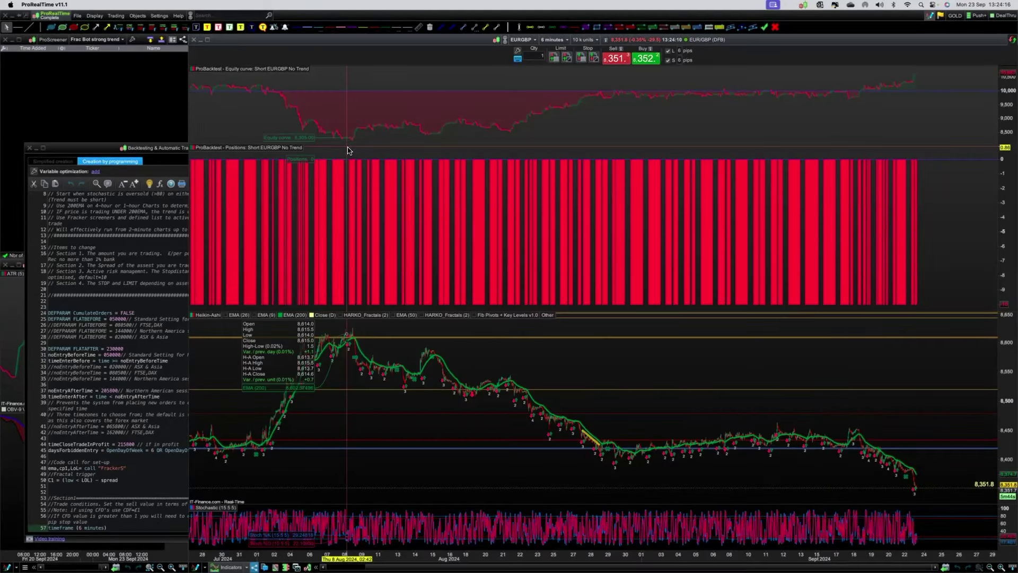
Close the No Trend system editor and examine the EUR/GBP price against the 200 EMA on the 4-hour chart
{"action": "scroll", "coordinate": [439, 238], "scroll_direction": "down", "scroll_amount": 2}
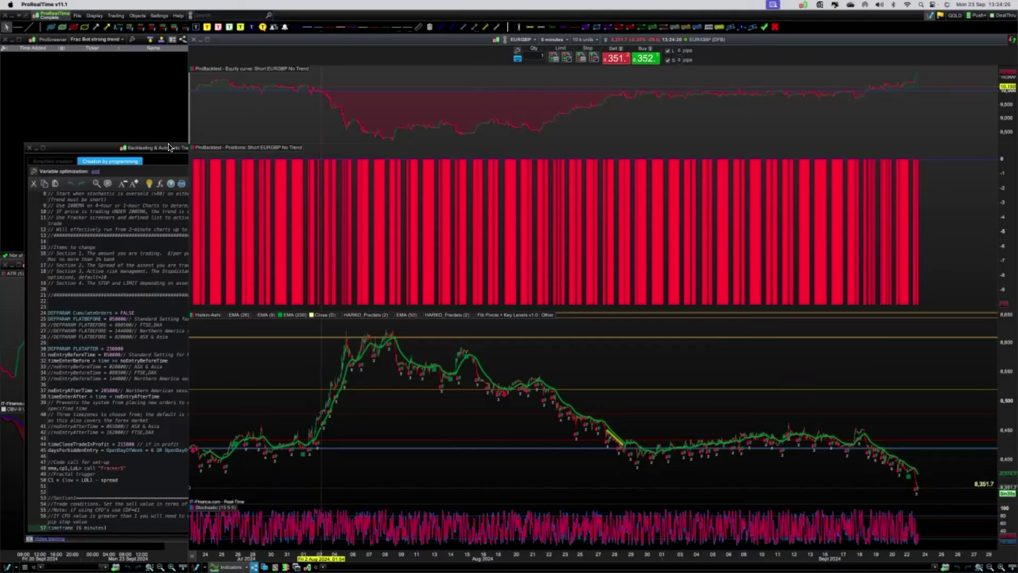
{"action": "left_click", "coordinate": [29, 148]}
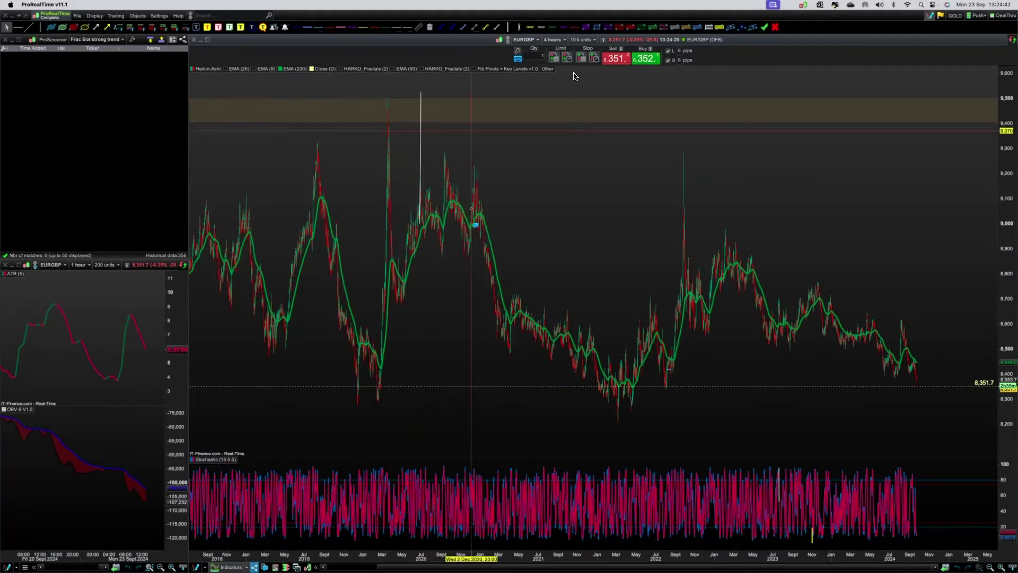
{"action": "scroll", "coordinate": [585, 127], "scroll_direction": "up", "scroll_amount": 8}
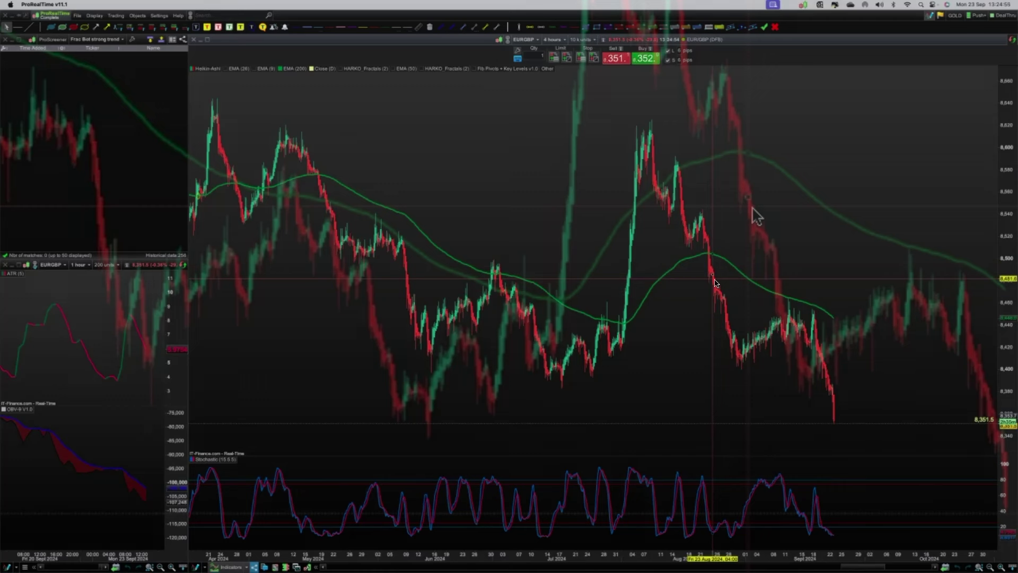
{"action": "mouse_move", "coordinate": [715, 282]}
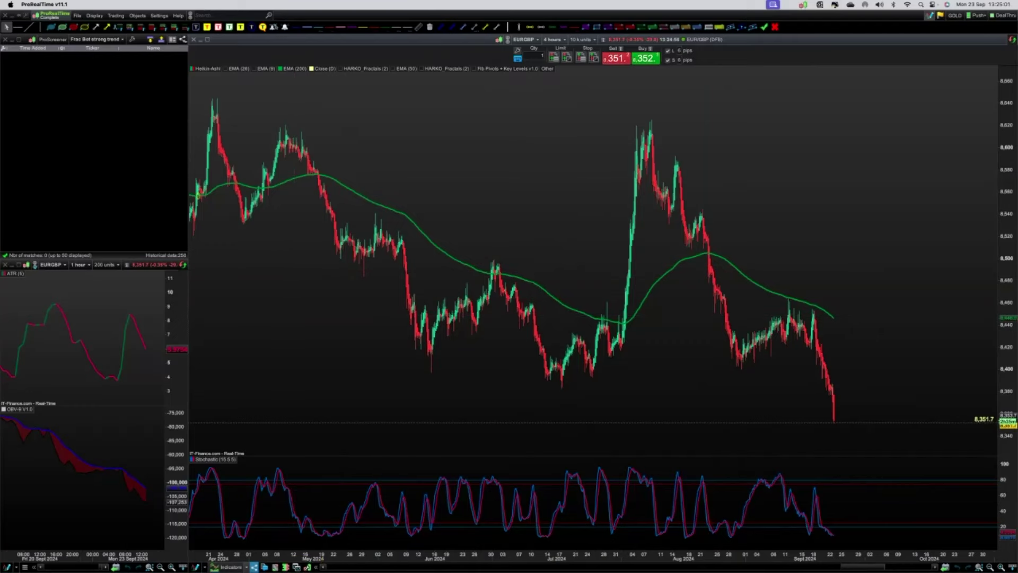
Filter the trading systems by "eurgbp", open Short EURGBP trend for modification and review its 4-hour trend condition
{"action": "left_click", "coordinate": [228, 566]}
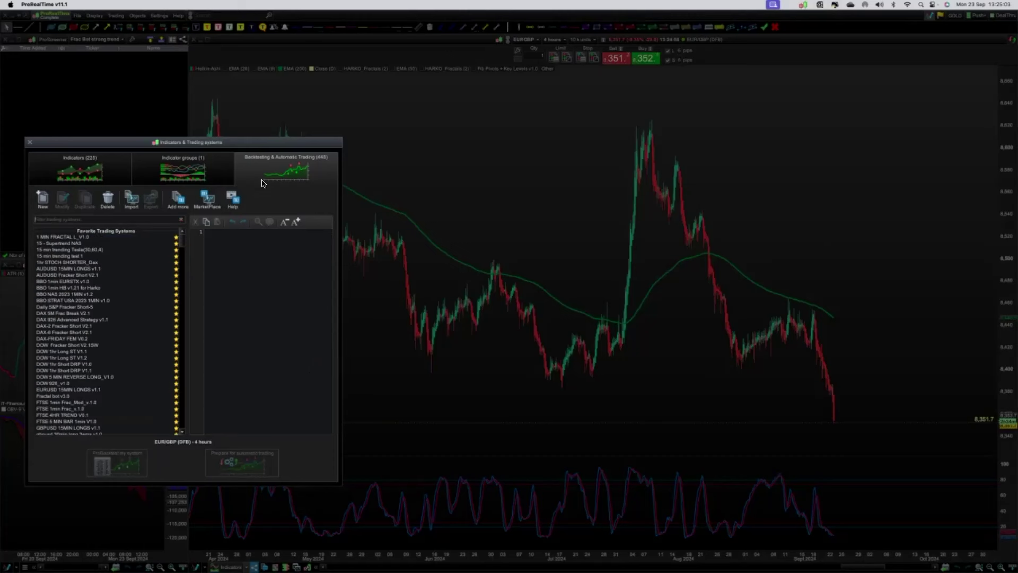
{"action": "left_click", "coordinate": [93, 221]}
{"action": "type", "text": "eurgbp"}
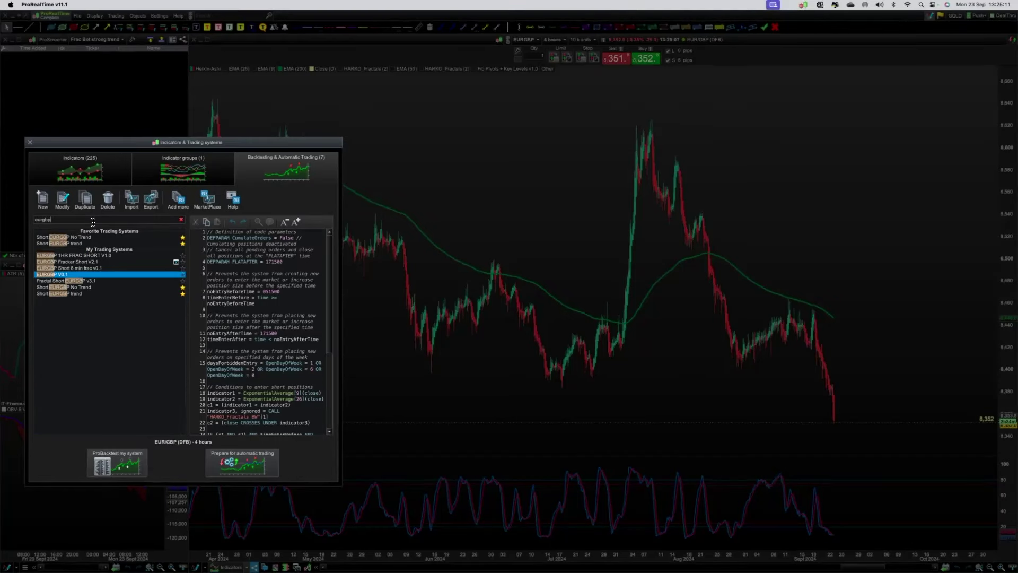
{"action": "left_click", "coordinate": [76, 245]}
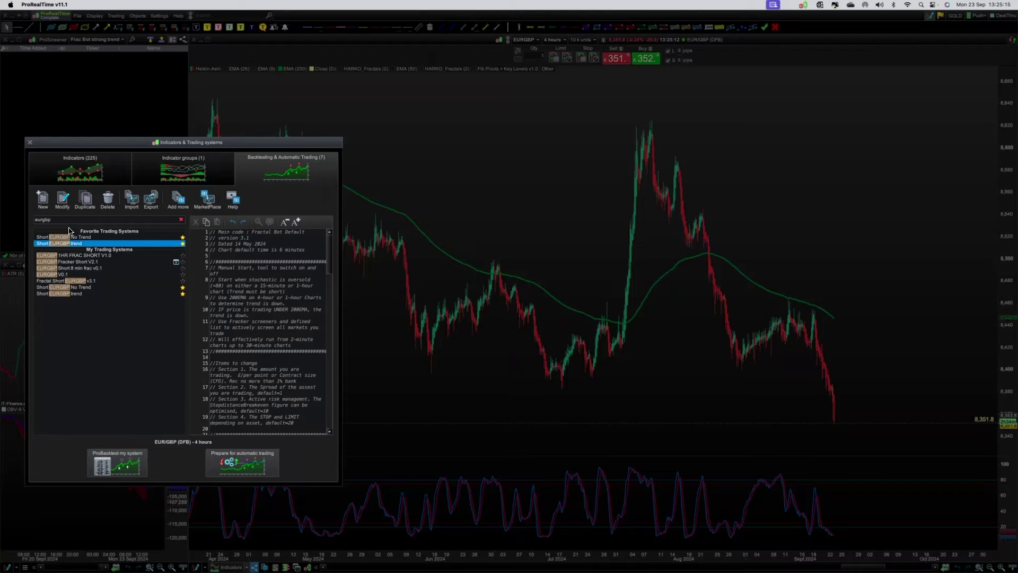
{"action": "left_click", "coordinate": [63, 202]}
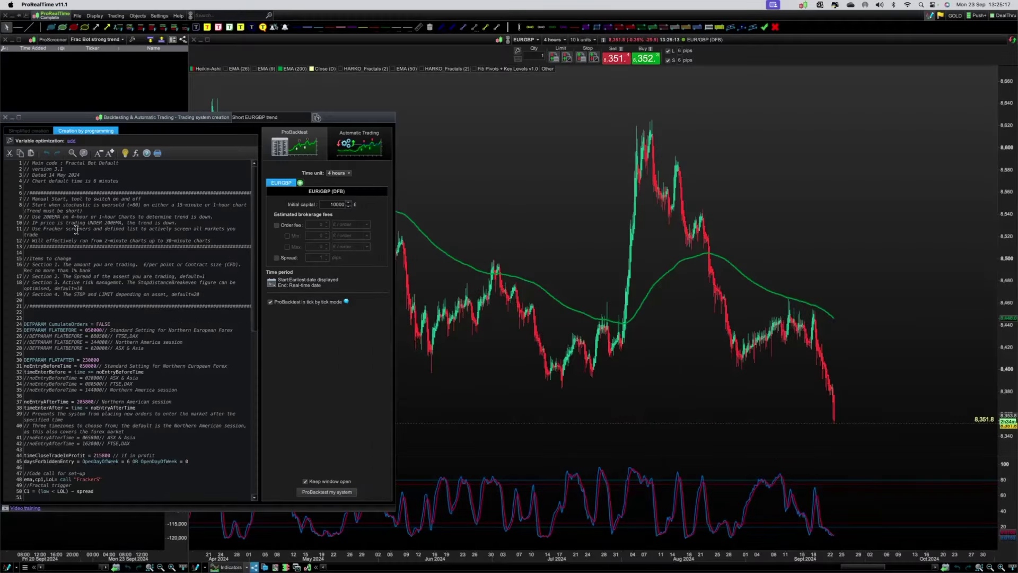
{"action": "scroll", "coordinate": [106, 313], "scroll_direction": "down", "scroll_amount": 8}
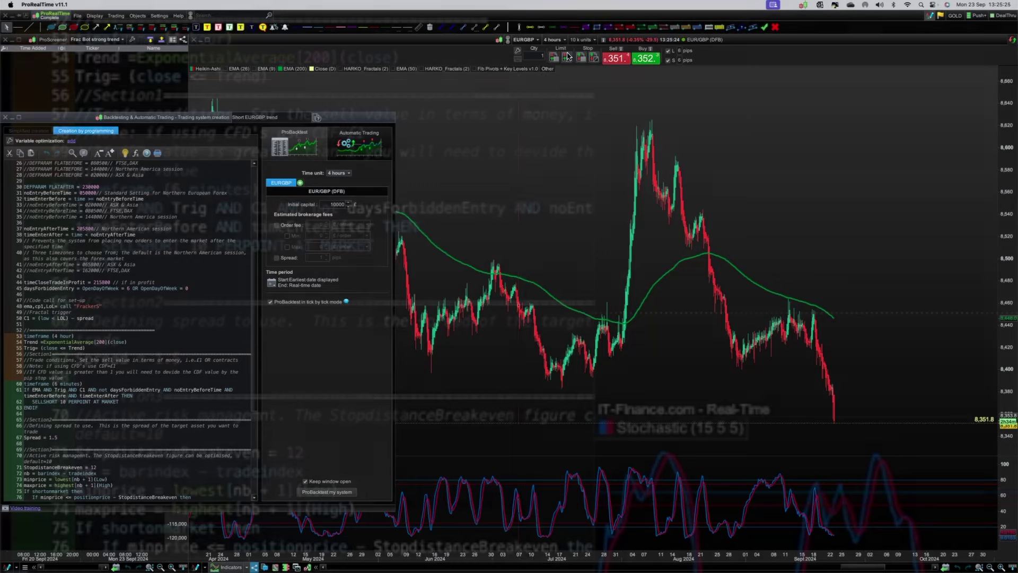
Set the chart timeframe to 6 minutes and run the ProBacktest of the Short EURGBP trend system
{"action": "left_click", "coordinate": [553, 40]}
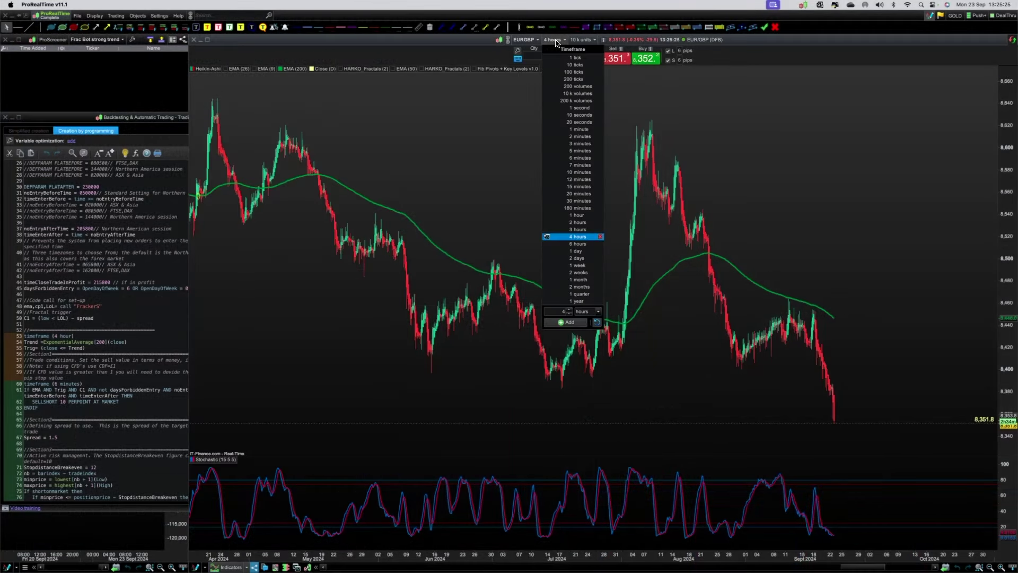
{"action": "left_click", "coordinate": [573, 158]}
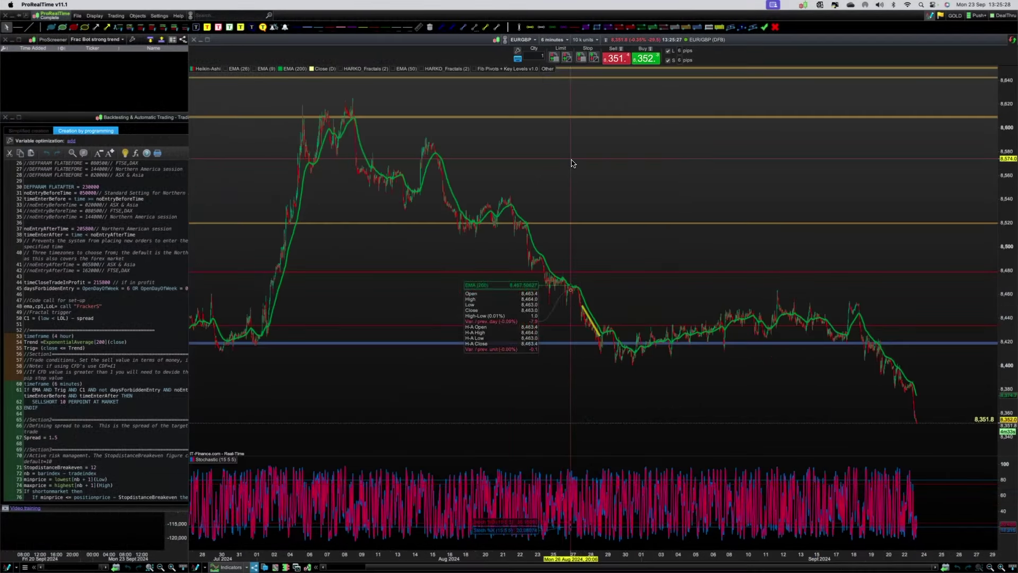
{"action": "left_click", "coordinate": [17, 117]}
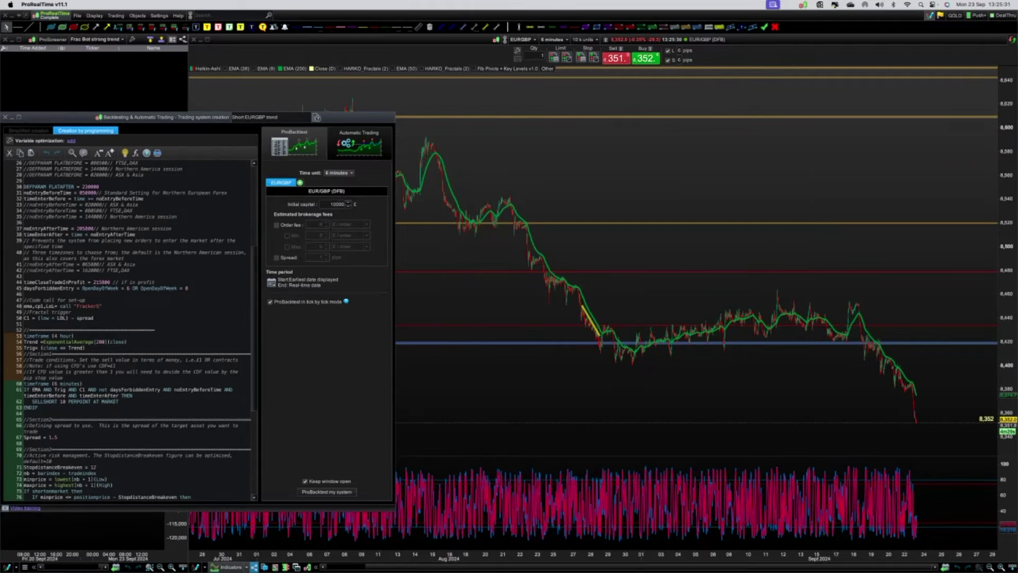
{"action": "left_click", "coordinate": [326, 491]}
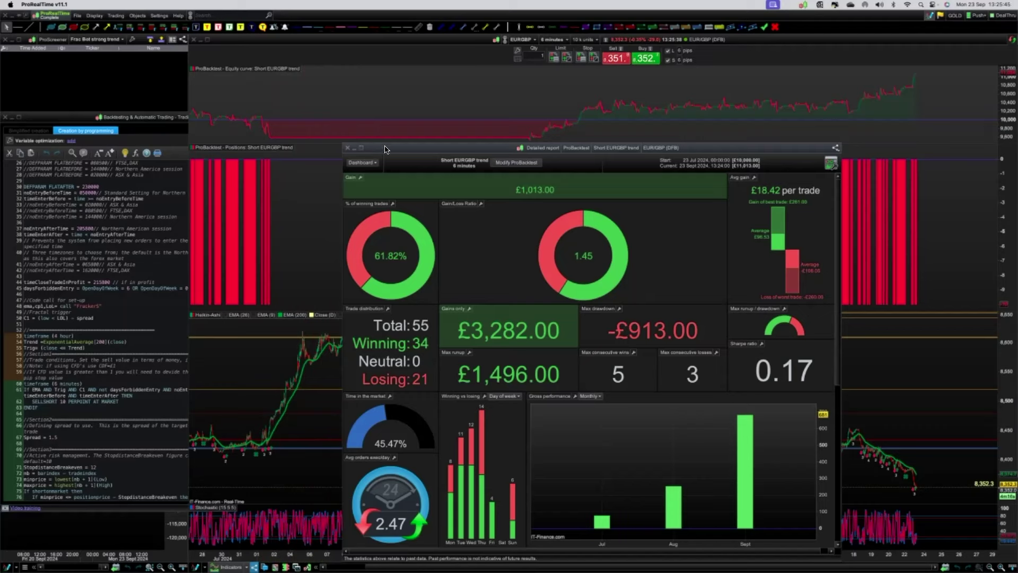
Examine the Short EURGBP trend equity curve and positions, and compare its report with the saved No Trend screenshot
{"action": "left_click_drag", "start_coordinate": [434, 154], "coordinate": [644, 383]}
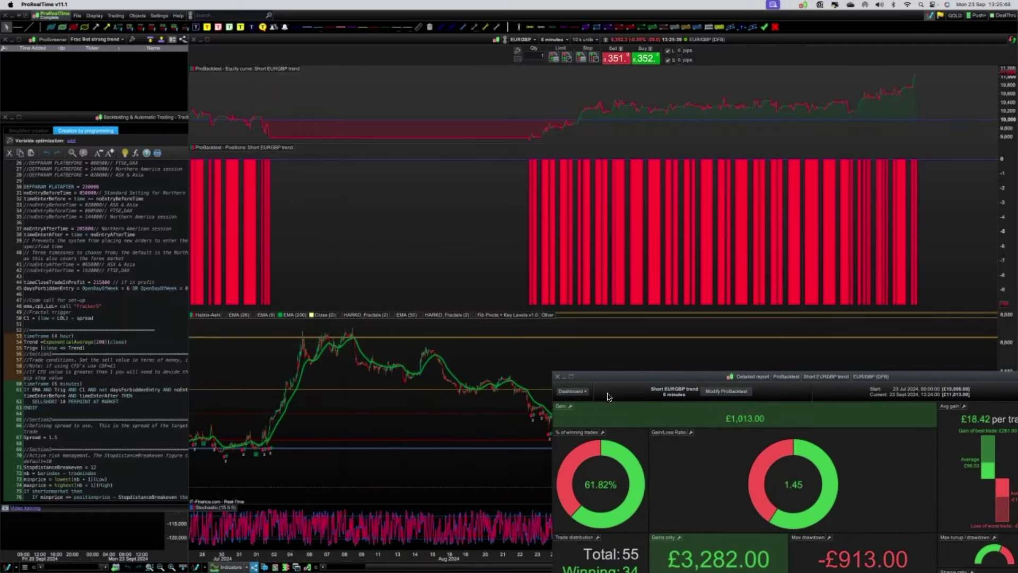
{"action": "left_click_drag", "start_coordinate": [613, 381], "coordinate": [327, 115]}
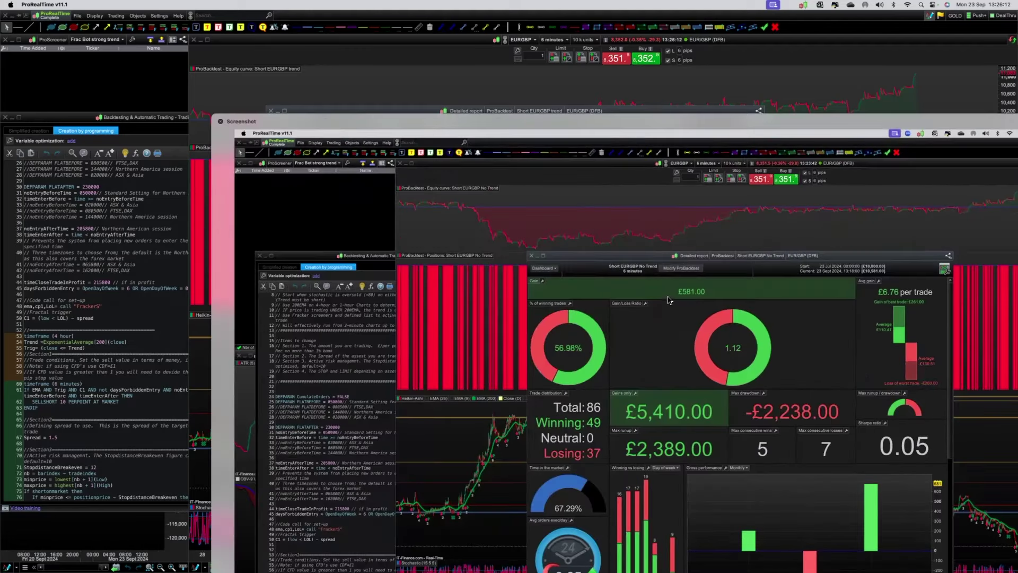
{"action": "left_click_drag", "start_coordinate": [301, 132], "coordinate": [138, 181]}
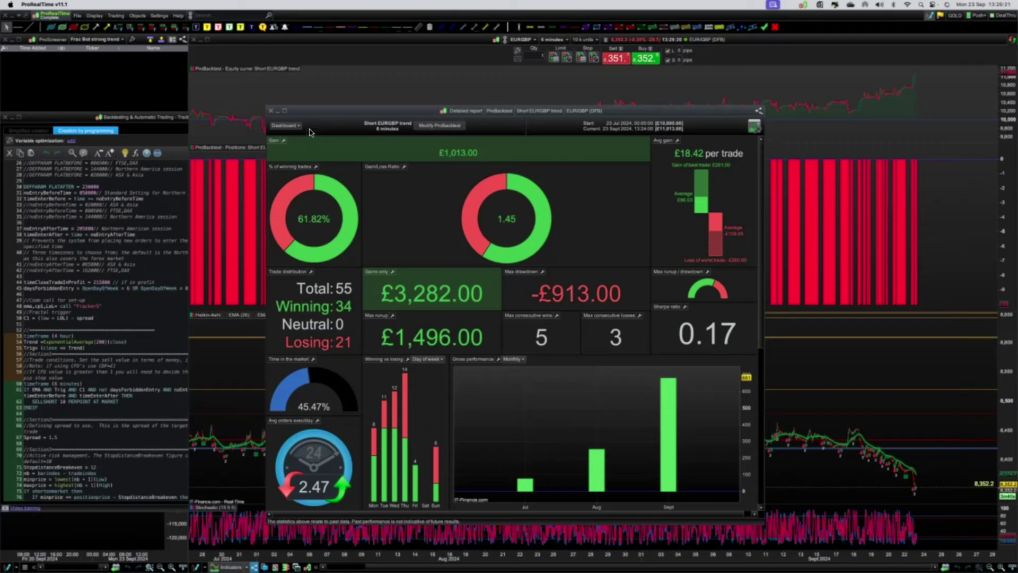
Check the Short EURGBP trend system's monthly returns in the performance calendar and go back to the dashboard
{"action": "left_click", "coordinate": [297, 126]}
{"action": "left_click", "coordinate": [303, 143]}
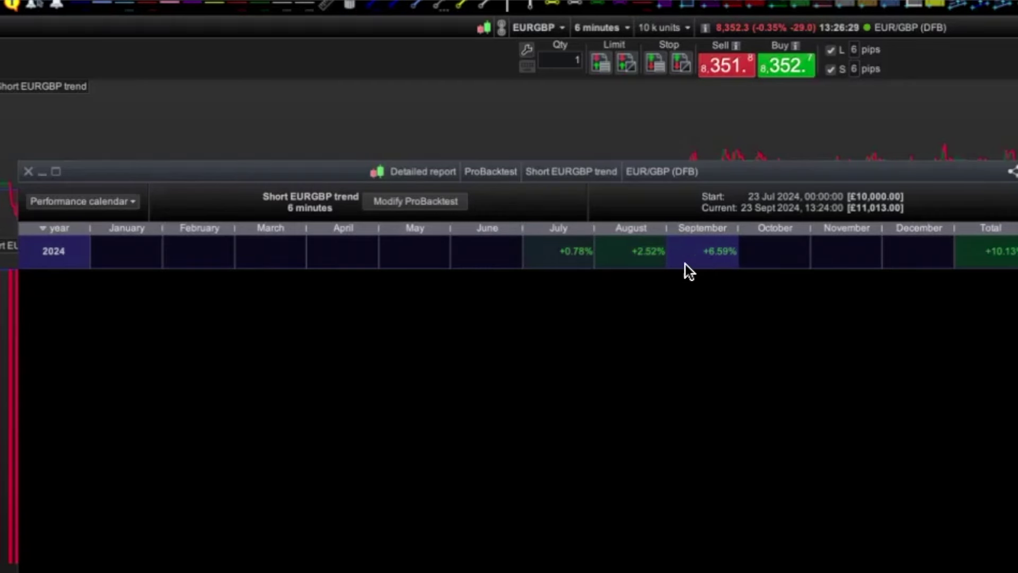
{"action": "left_click", "coordinate": [101, 209]}
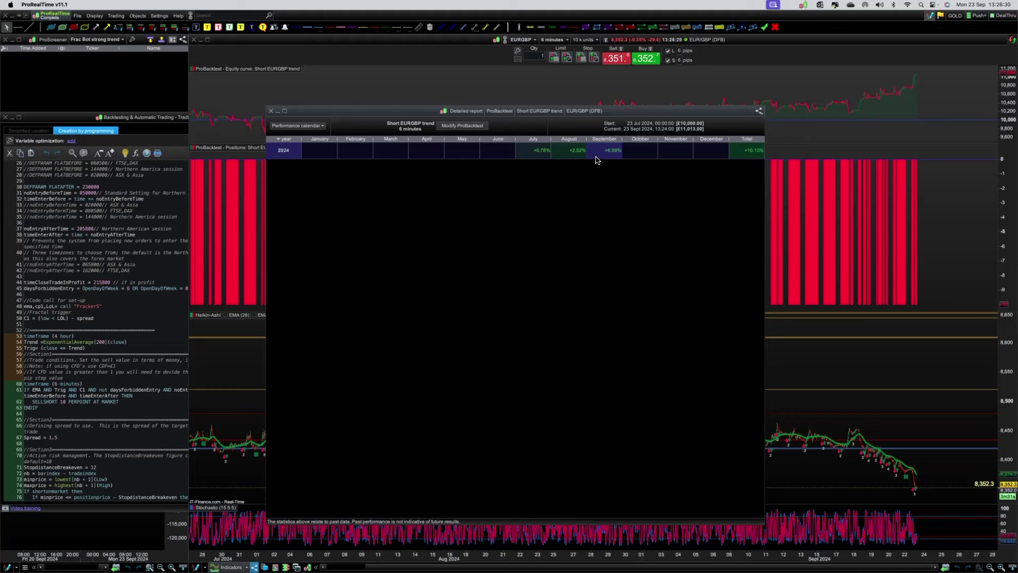
{"action": "left_click", "coordinate": [296, 126]}
{"action": "left_click", "coordinate": [292, 134]}
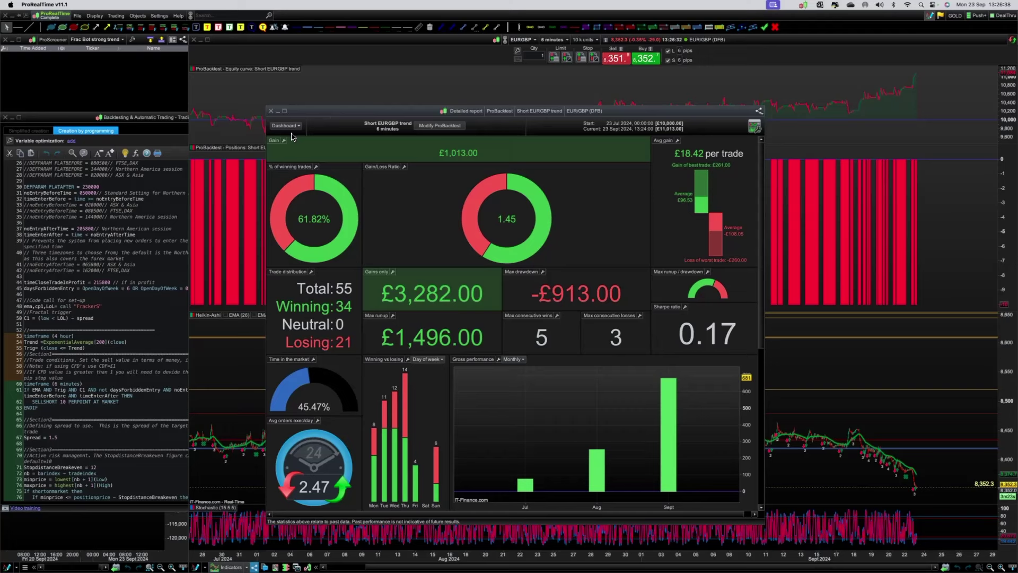
Close the Short EURGBP trend detailed report and open the options of the ProBacktest equity curve
{"action": "left_click", "coordinate": [272, 112]}
{"action": "left_click", "coordinate": [218, 70]}
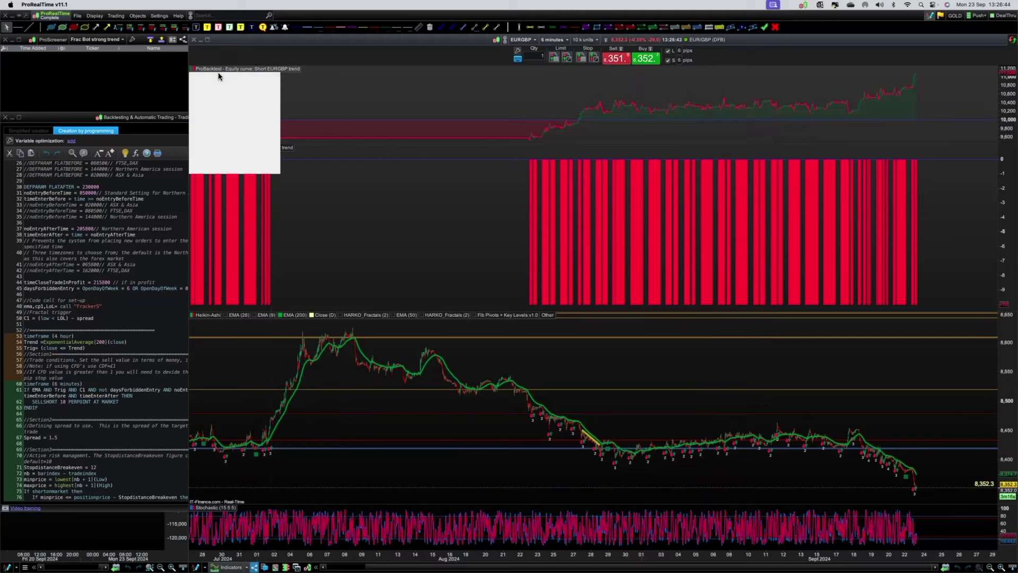